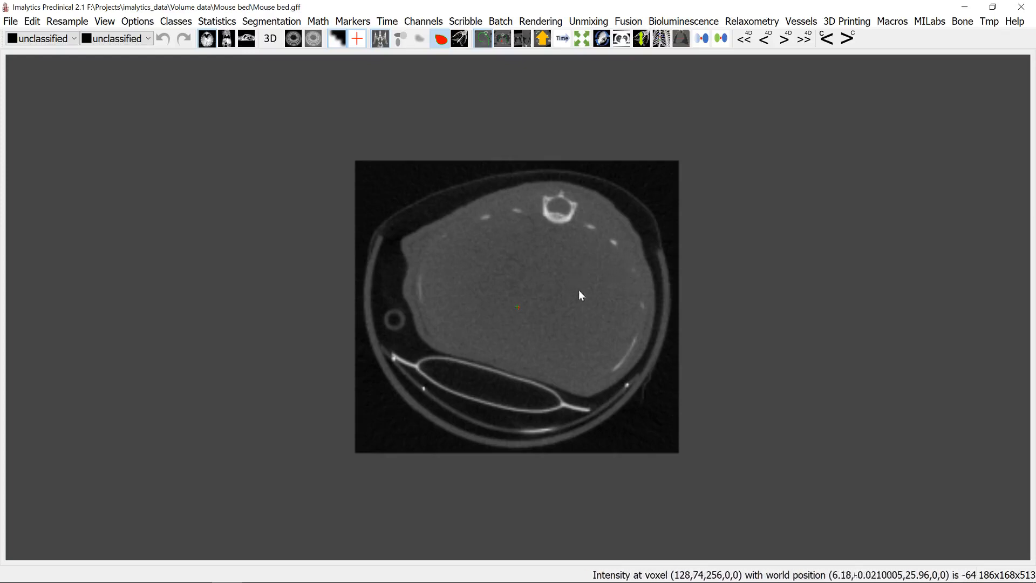
click(1014, 21)
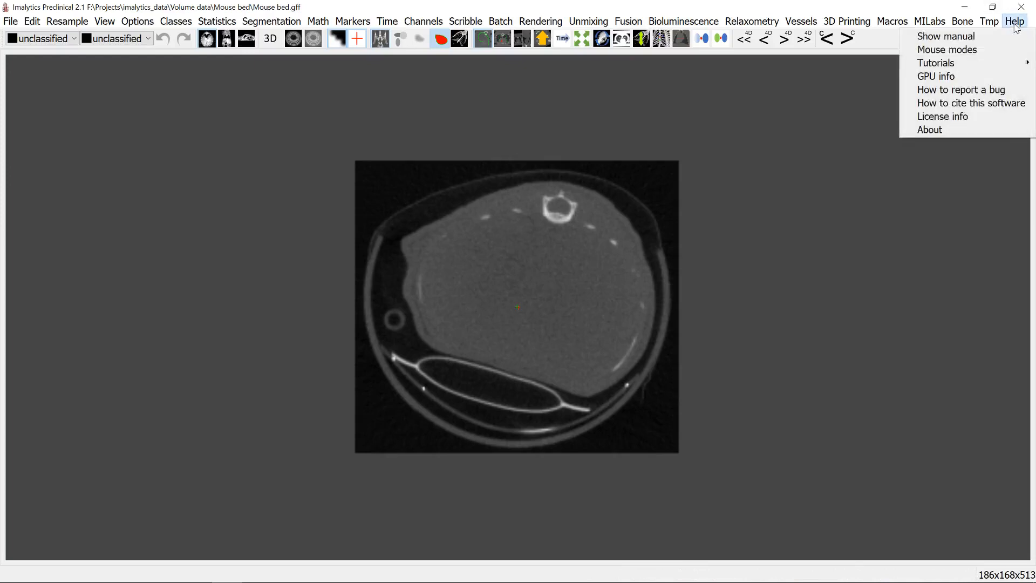
click(906, 5)
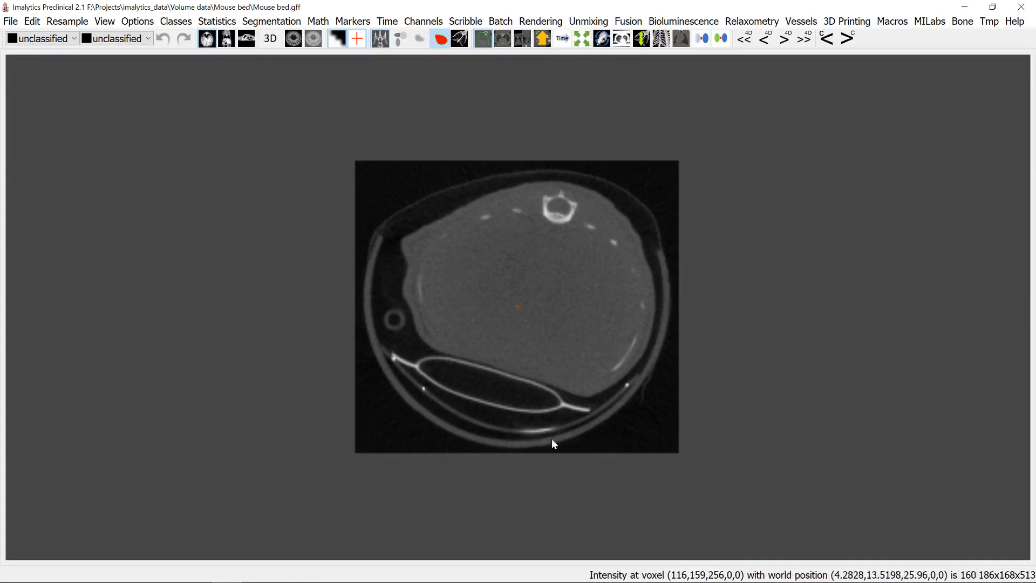
- Show the 3D rendering beside the slice and orbit it to view the mouse skeleton, round plate and bed wires
click(271, 38)
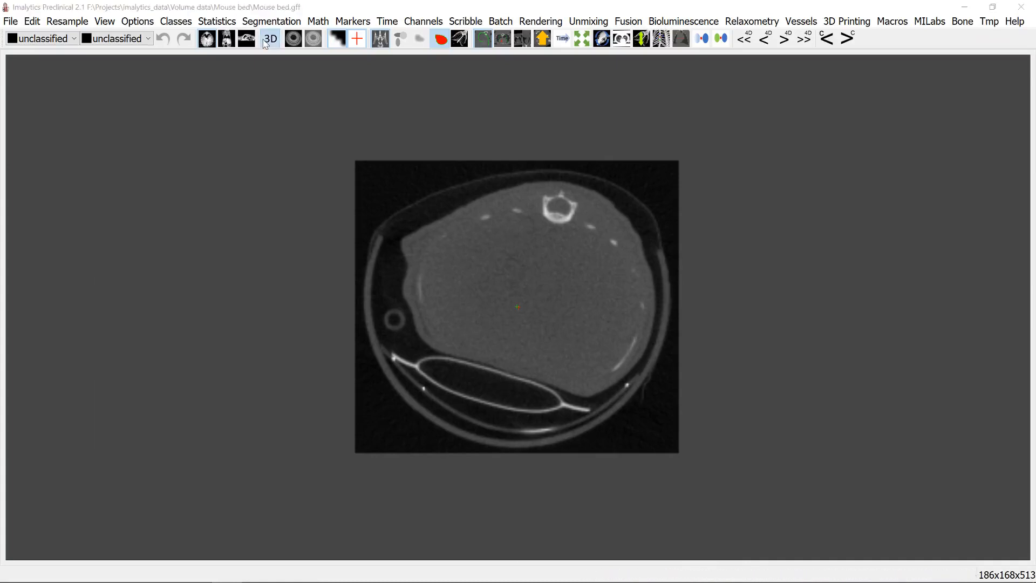
drag(756, 325, 702, 340)
drag(370, 333, 746, 294)
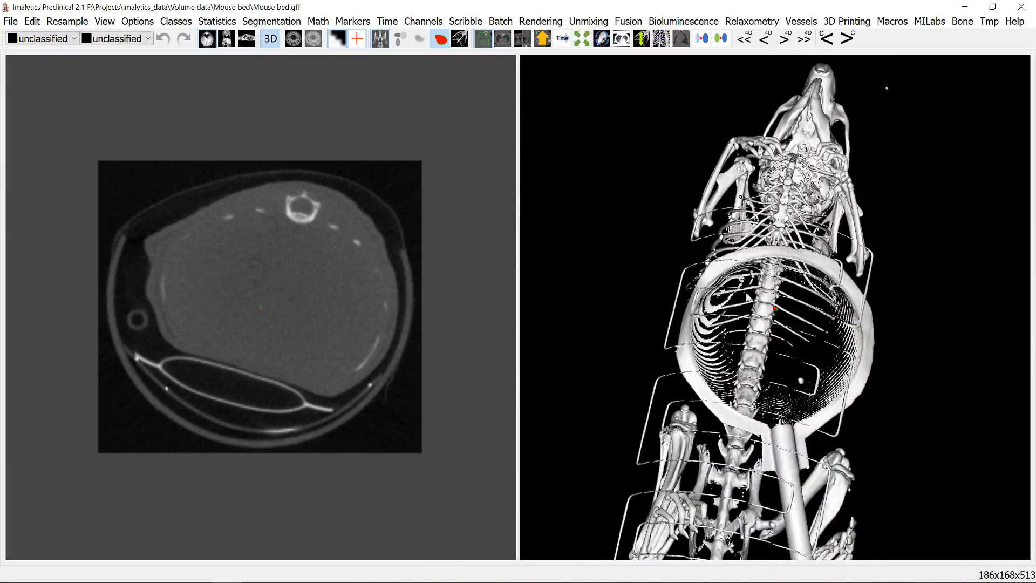
drag(806, 407, 779, 348)
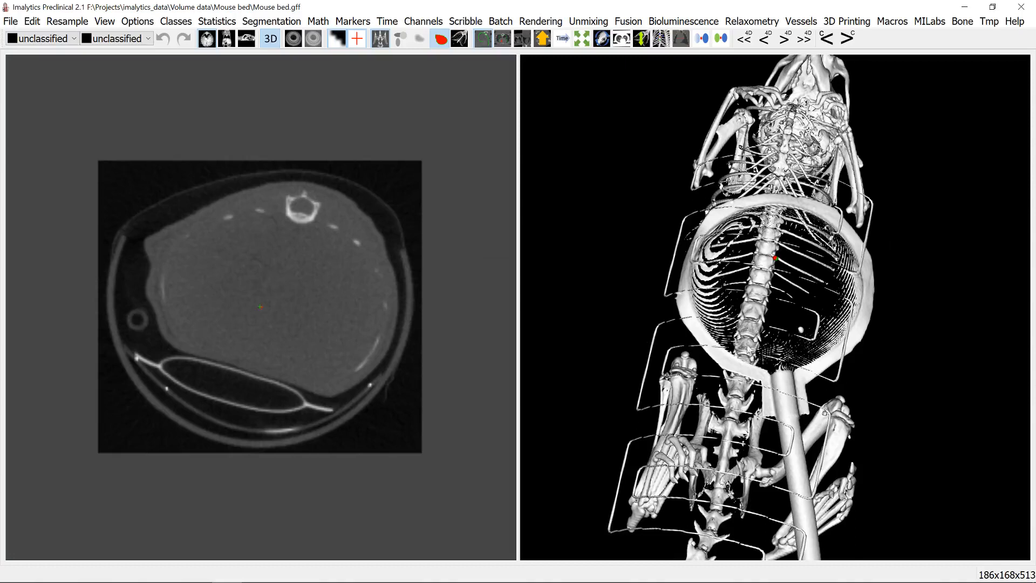
drag(855, 327, 712, 315)
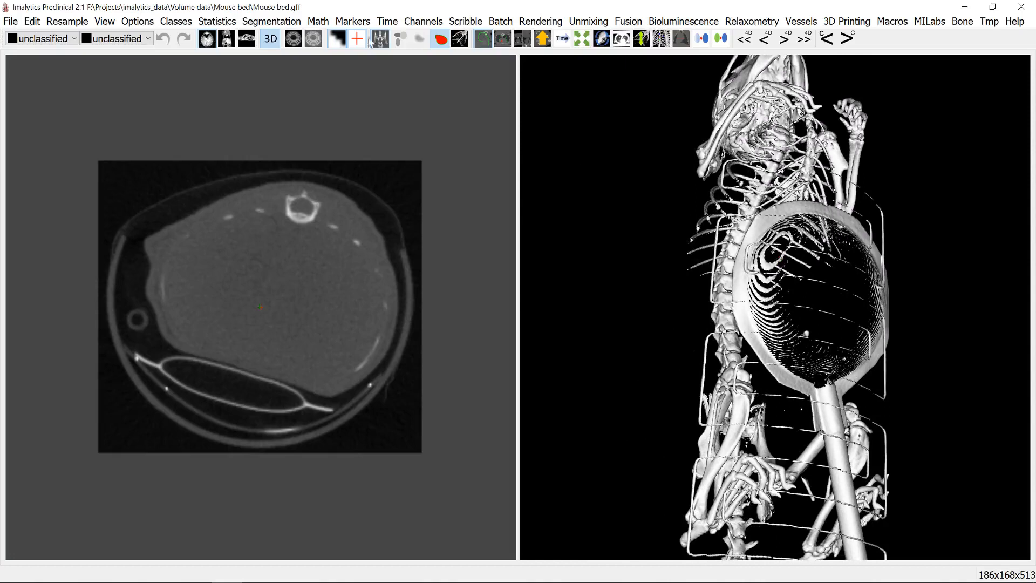
- Lower the underlay window's maximum to 772.736 and orbit the rendering to view the mouse's skin and bed
click(293, 38)
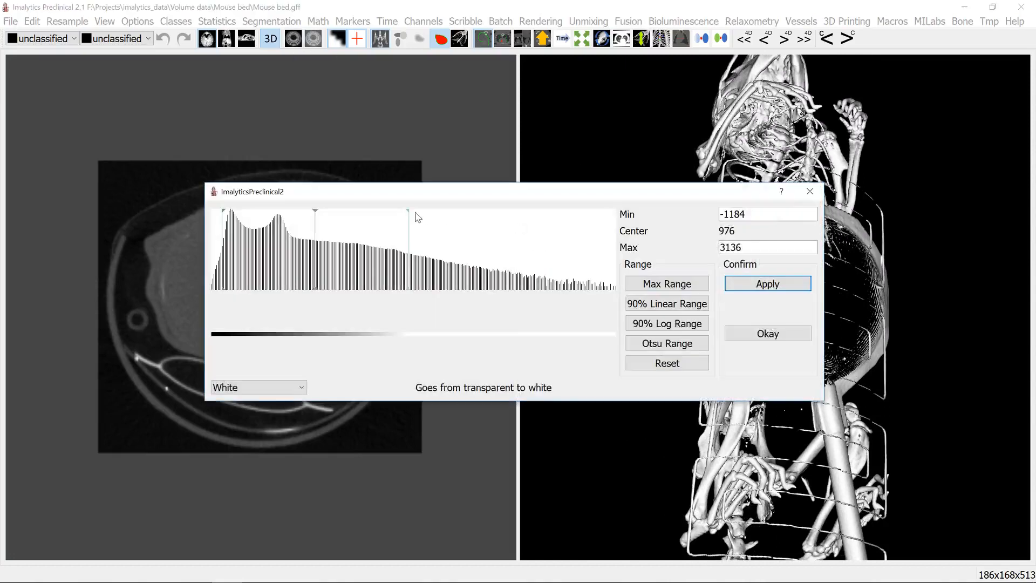
drag(418, 217, 309, 224)
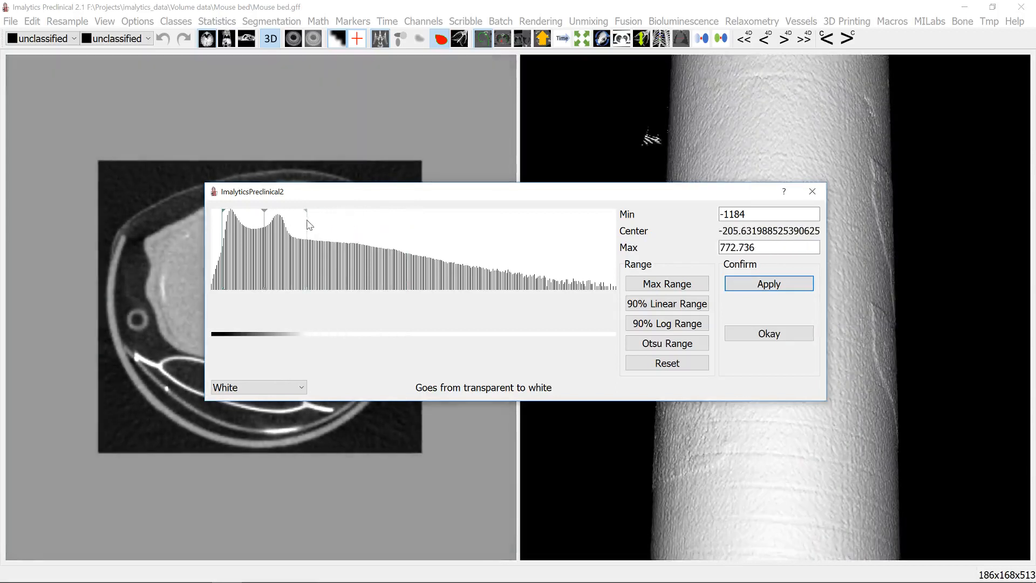
click(813, 192)
drag(858, 219, 703, 214)
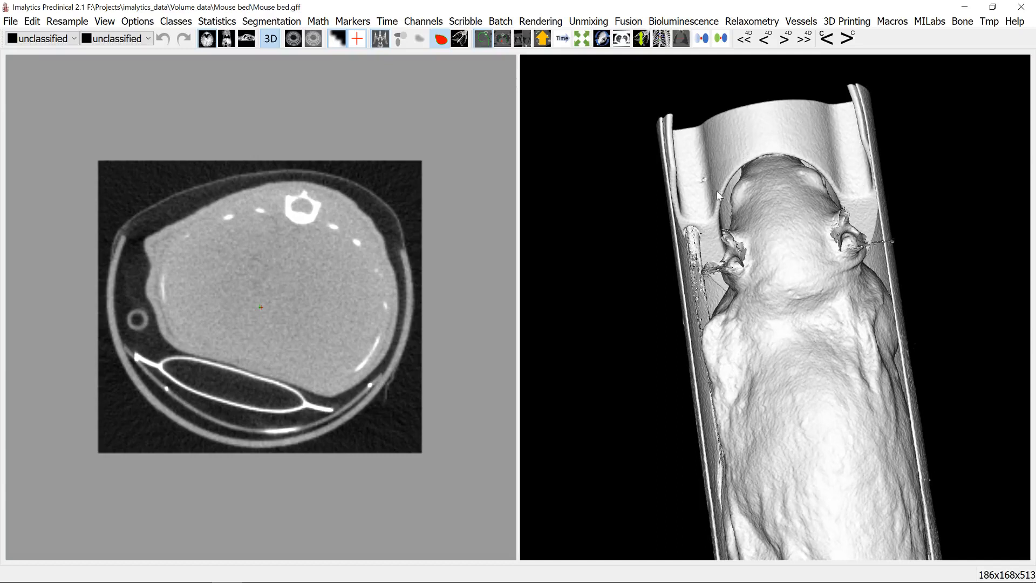
scroll(806, 322, down, 5)
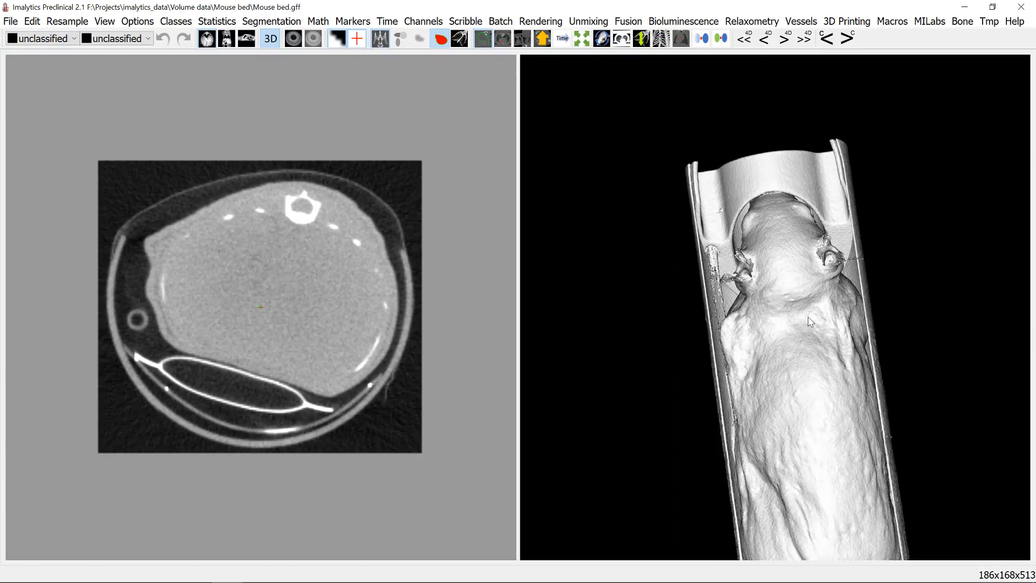
middle_drag(805, 411, 789, 357)
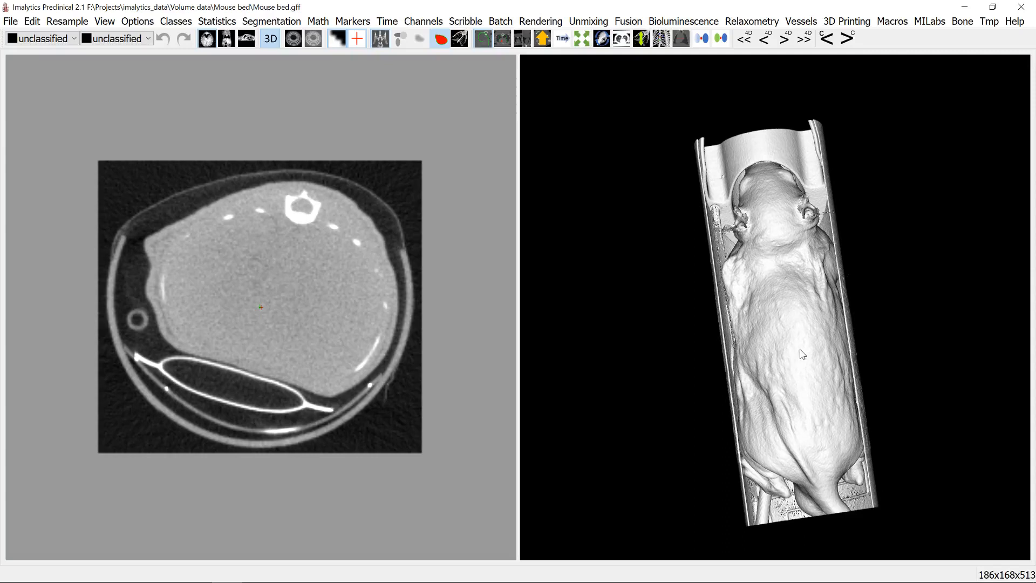
- Shift the underlay window to a minimum of -730.688 and maximum of 1226.05, and view the wires from below
click(293, 38)
drag(267, 214, 284, 221)
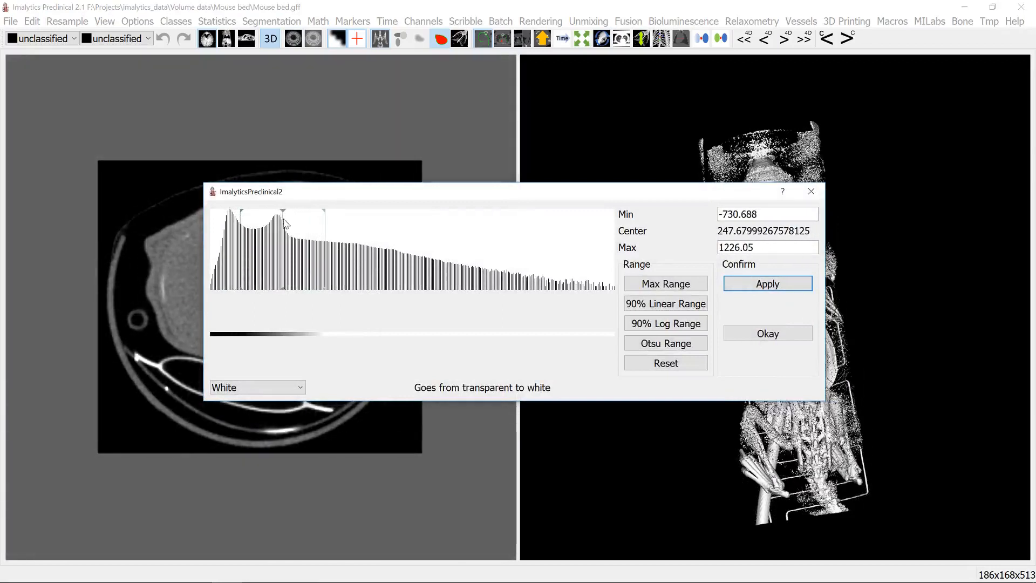
click(810, 191)
drag(810, 188, 488, 248)
drag(842, 237, 697, 279)
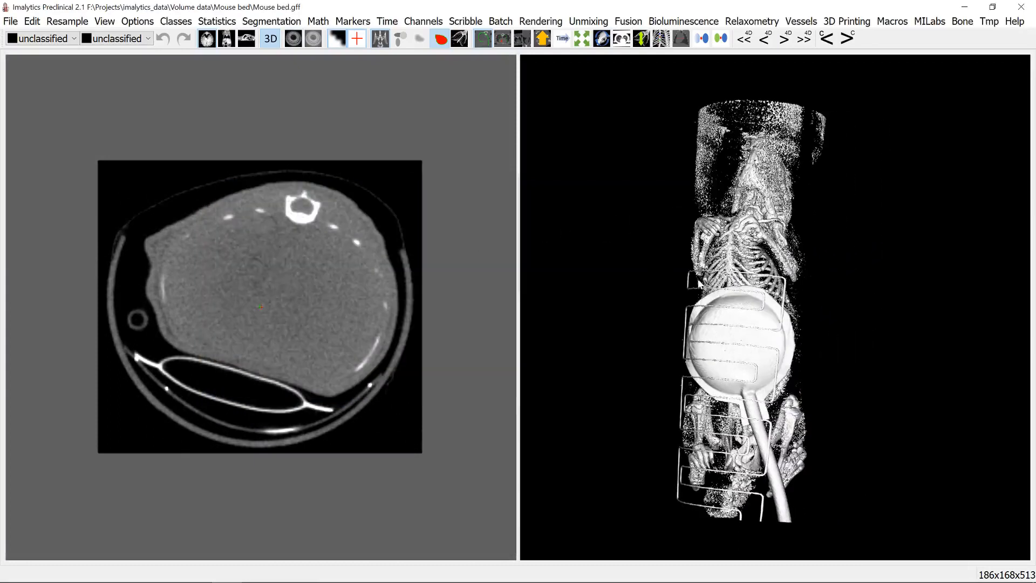
- Add a new class named Tmp
right_click(735, 297)
click(758, 303)
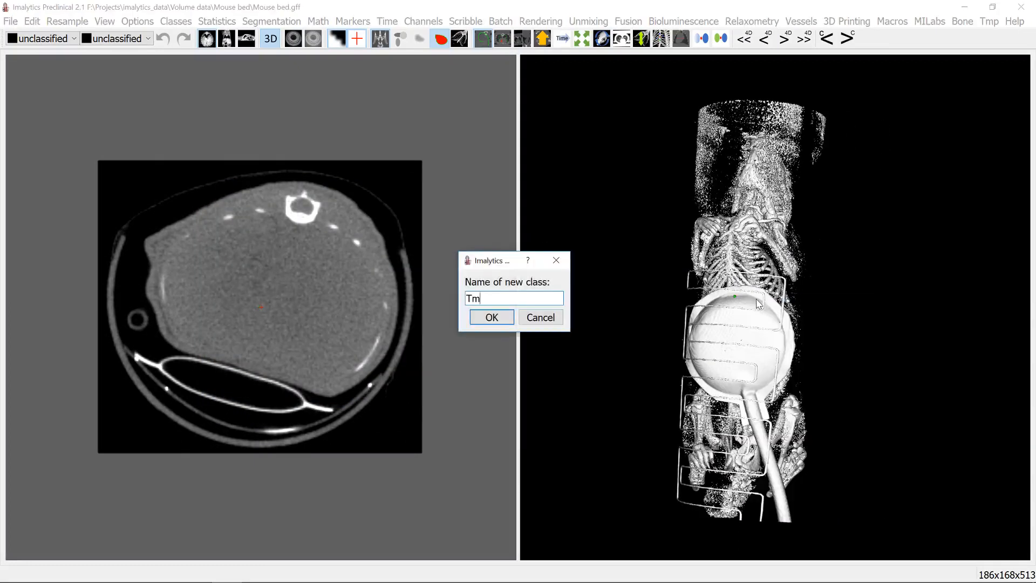
key(Return)
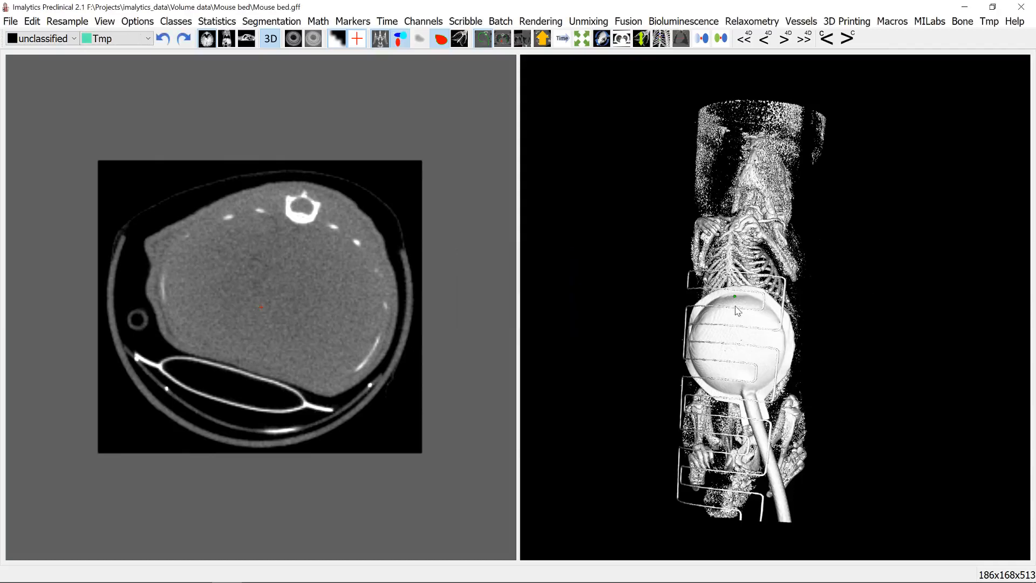
- Threshold the underlay above a value that captures the bones, plate and wires, assigning them to the Tmp class
right_click(738, 303)
mouse_move(790, 339)
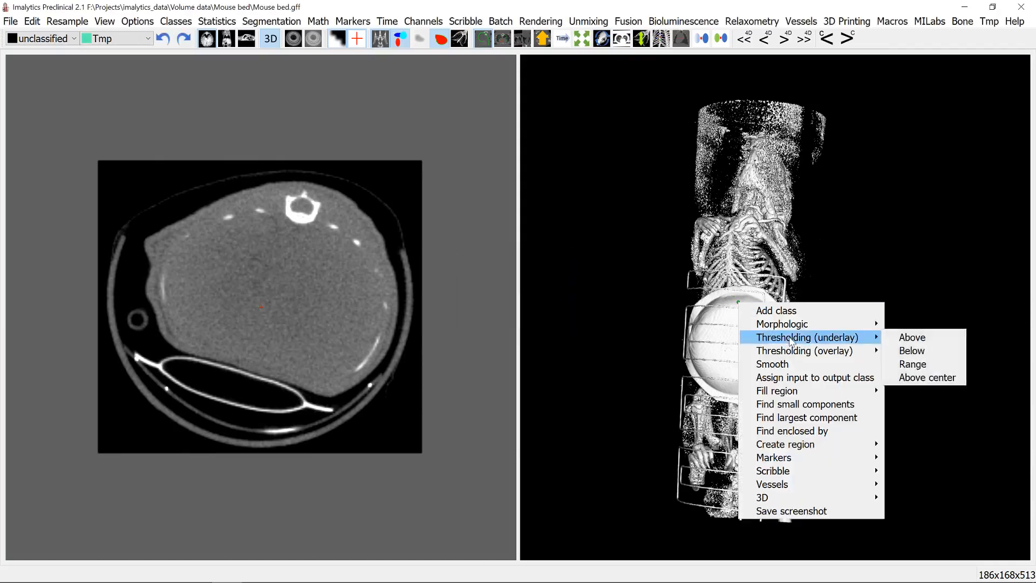
click(914, 340)
text(250)
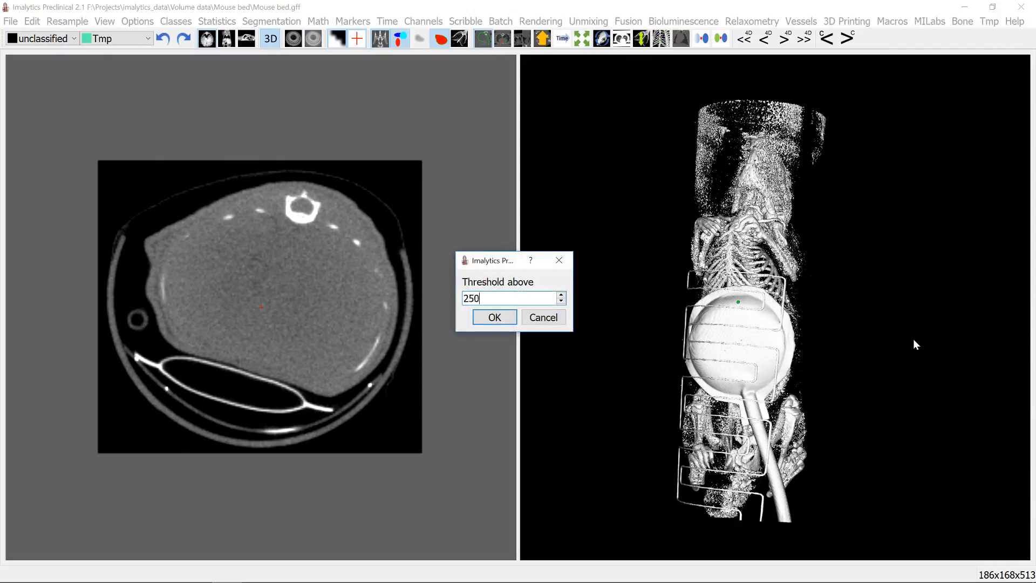
key(Return)
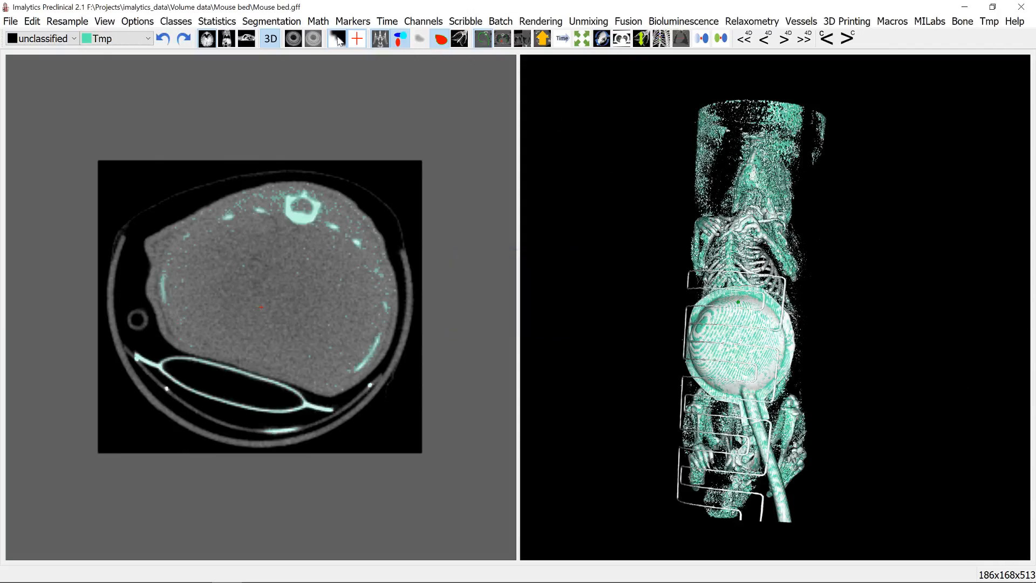
- Hide the CT underlay so that only the segmented Tmp class is displayed in the slice and 3D views
click(380, 45)
drag(748, 516, 843, 349)
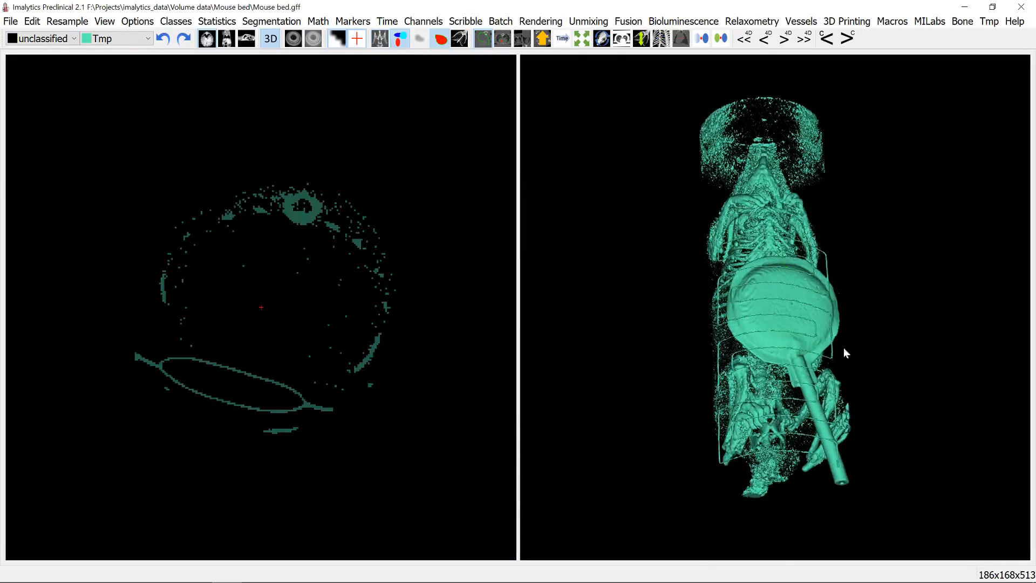
scroll(812, 330, up, 4)
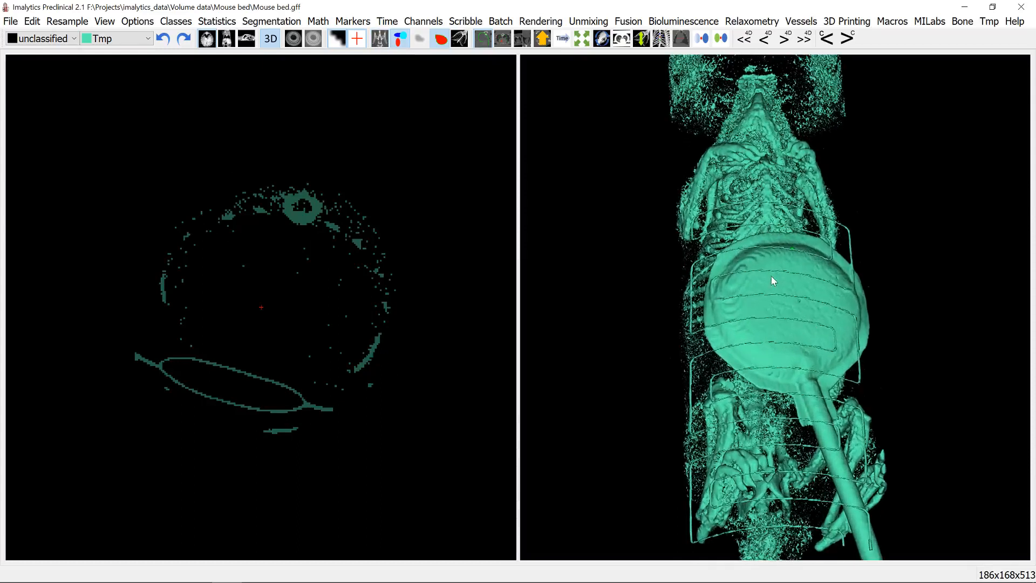
- Add a new class named Wires for the metal parts of the mouse bed
mouse_move(770, 280)
mouse_down()
mouse_move(767, 293)
mouse_move(762, 266)
mouse_up()
right_click(761, 267)
click(775, 272)
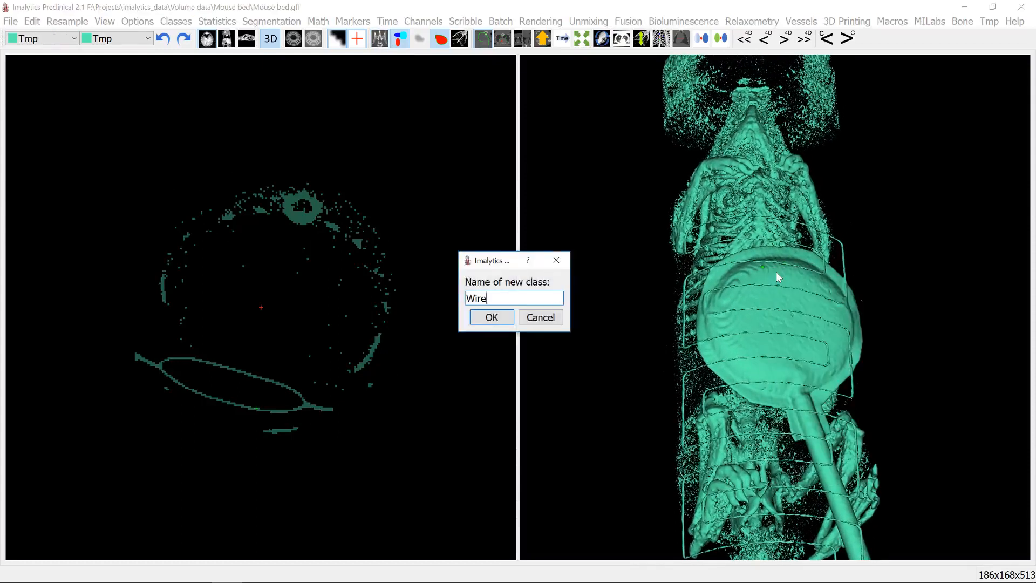
key(Return)
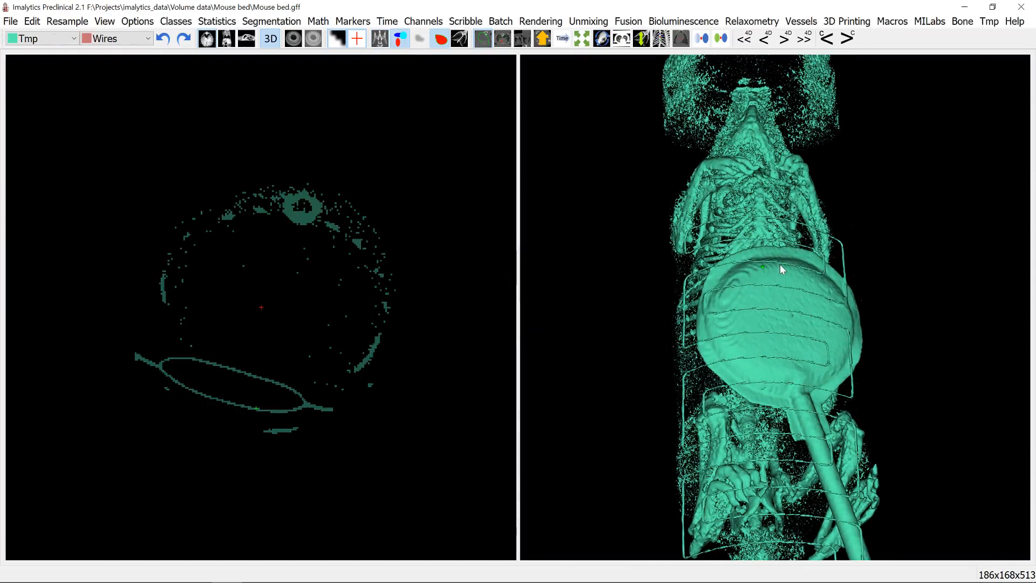
- Fill the round plate and its connected rod and wires into the Wires class with an unlimited region fill
right_click(780, 264)
mouse_move(824, 354)
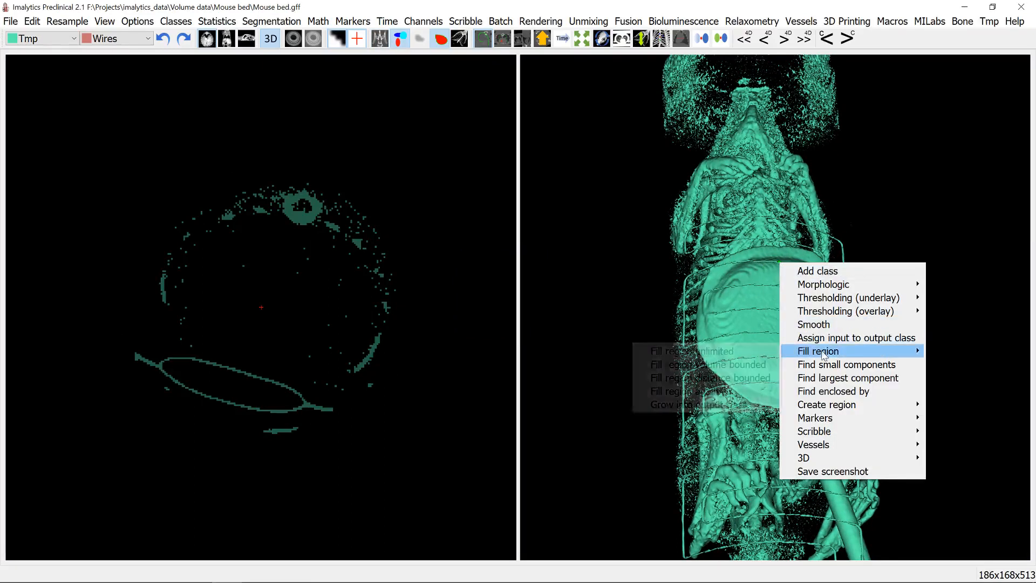
click(749, 354)
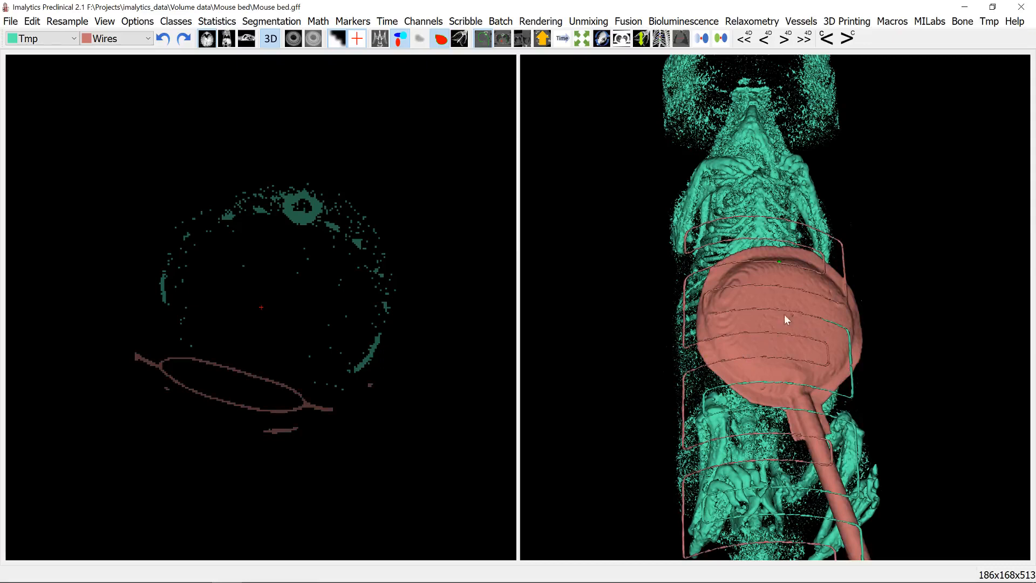
- Fill the remaining Tmp-coloured wire loop beside the plate into the Wires class
right_click(853, 396)
mouse_move(893, 328)
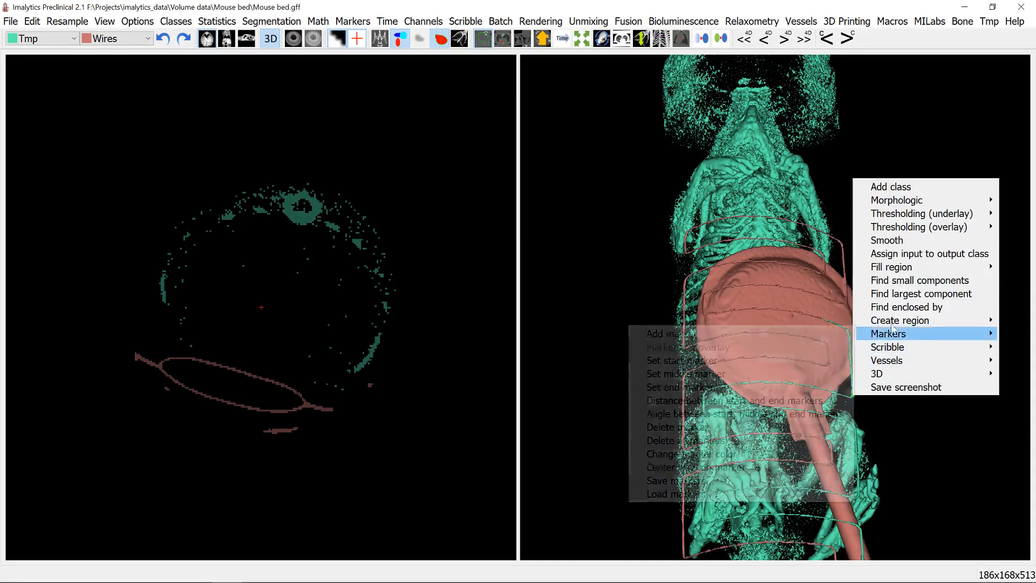
mouse_move(890, 270)
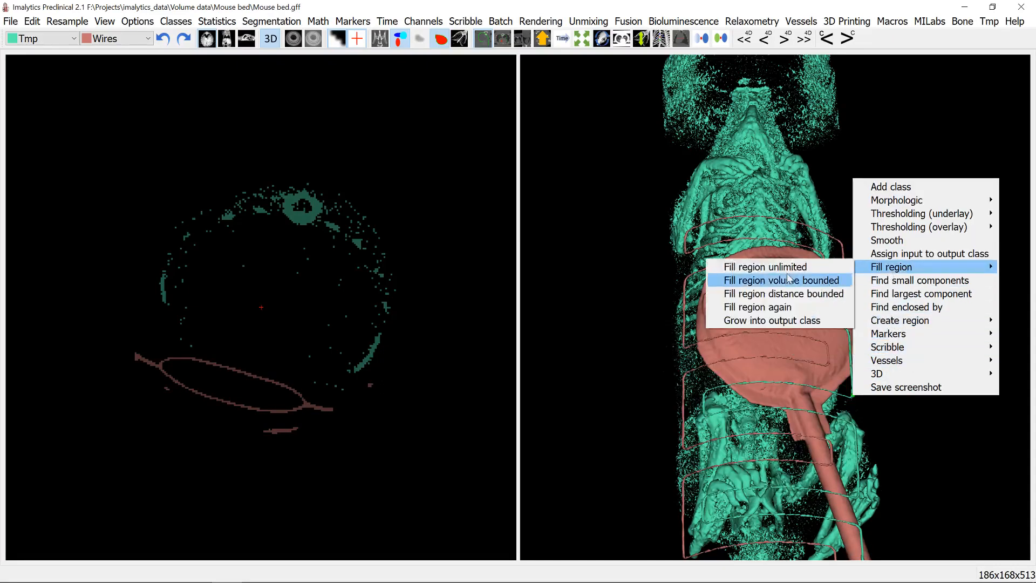
click(787, 278)
- Dilate the Wires class by a distance of 1
drag(801, 364, 739, 248)
right_click(741, 229)
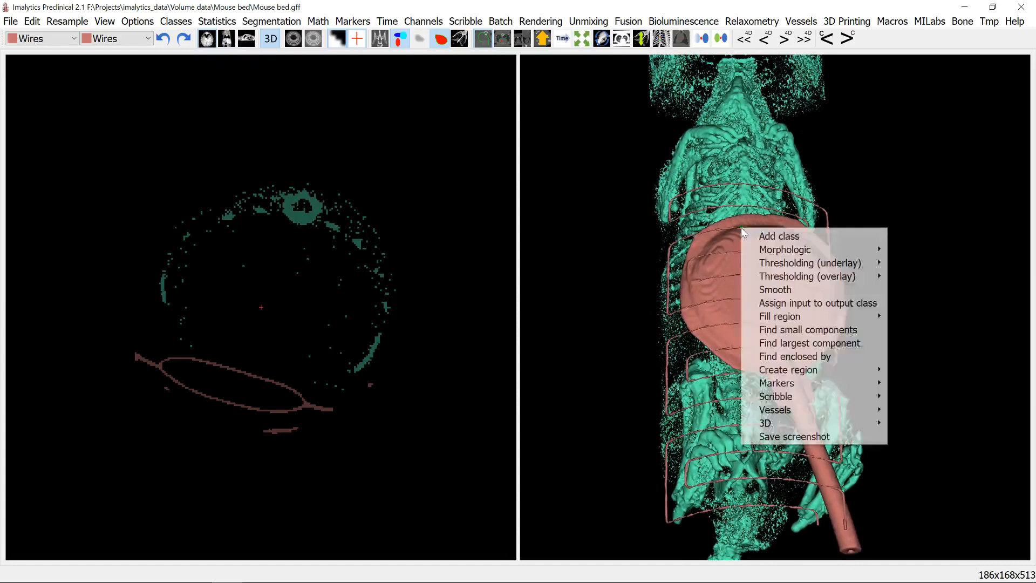
mouse_move(791, 249)
click(897, 250)
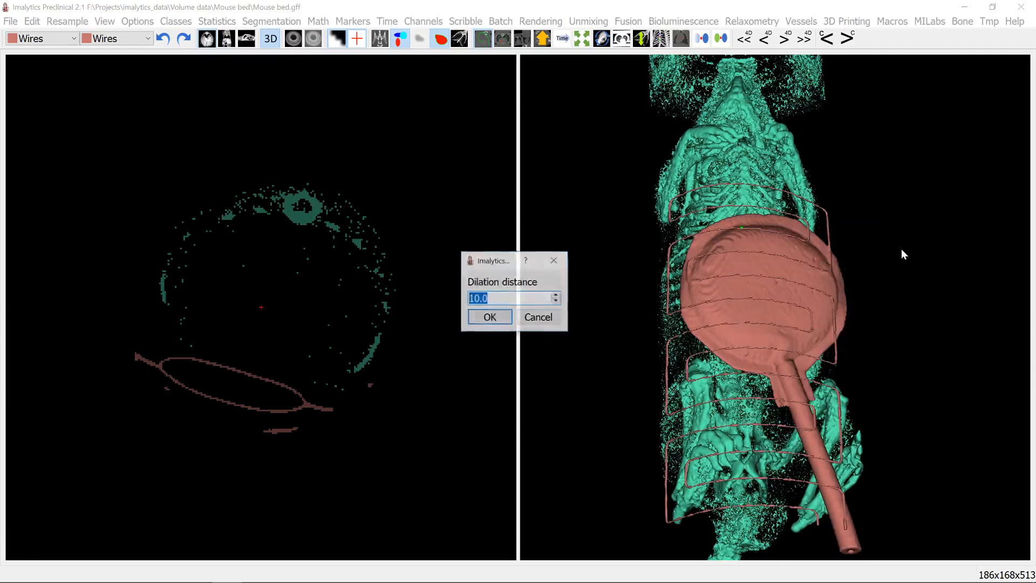
text(1)
key(Return)
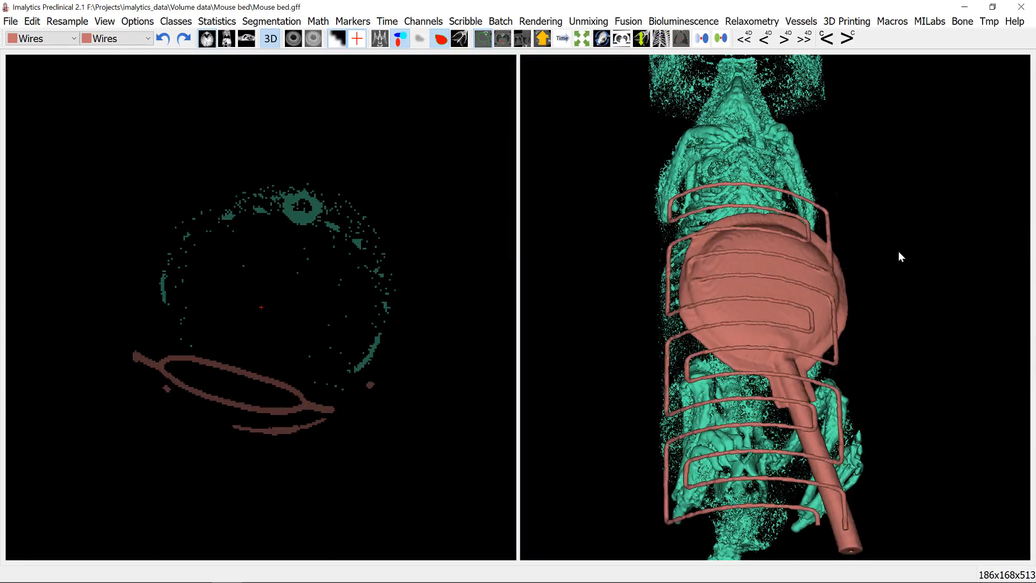
- Assign all of the Tmp class to unclassified, leaving only Wires segmented
drag(724, 322, 758, 311)
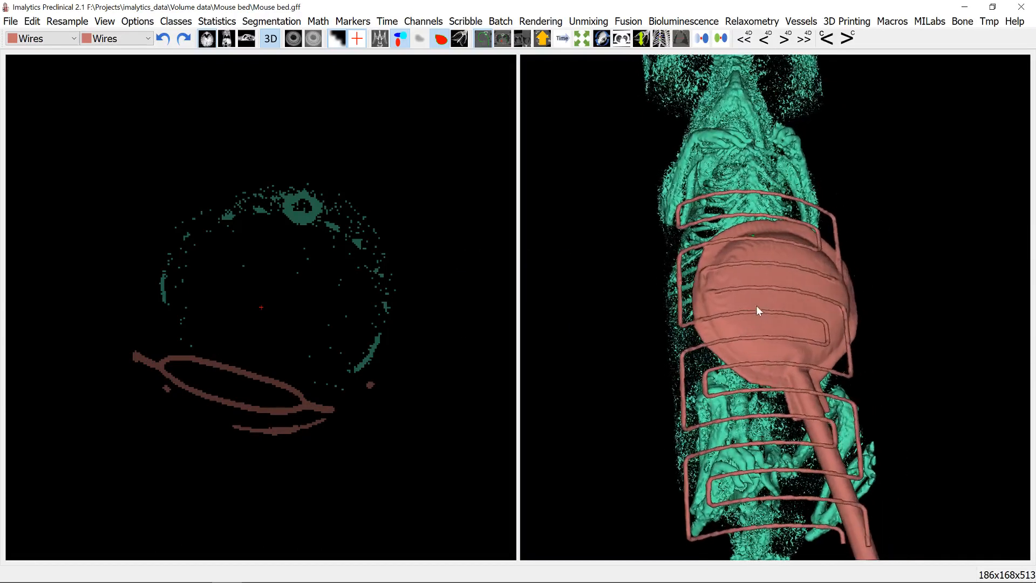
right_click(754, 171)
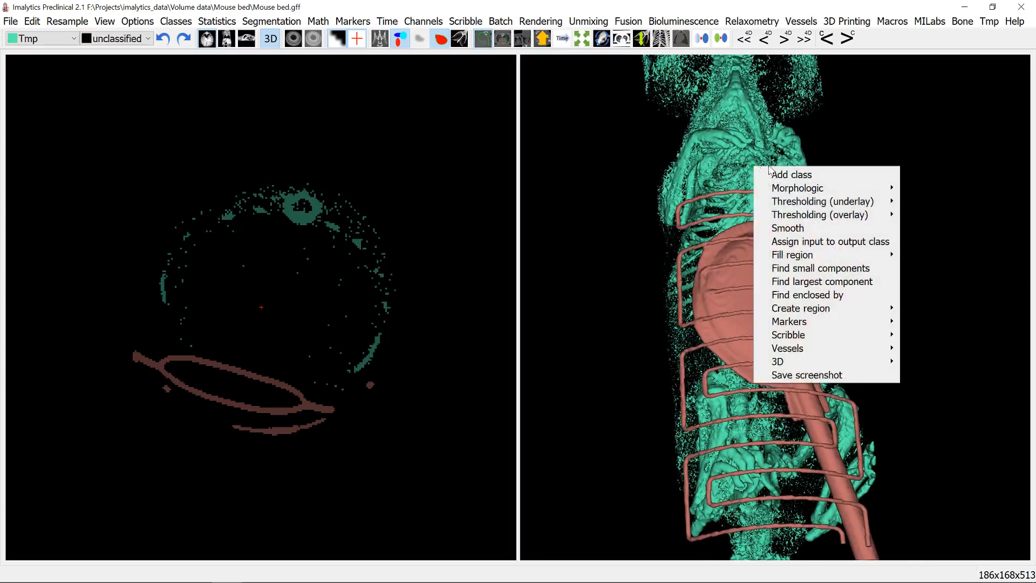
click(797, 241)
drag(861, 218, 702, 405)
- Show the CT underlay again and shift its intensity window to a minimum of -1236.99 and maximum of 719.744
click(291, 41)
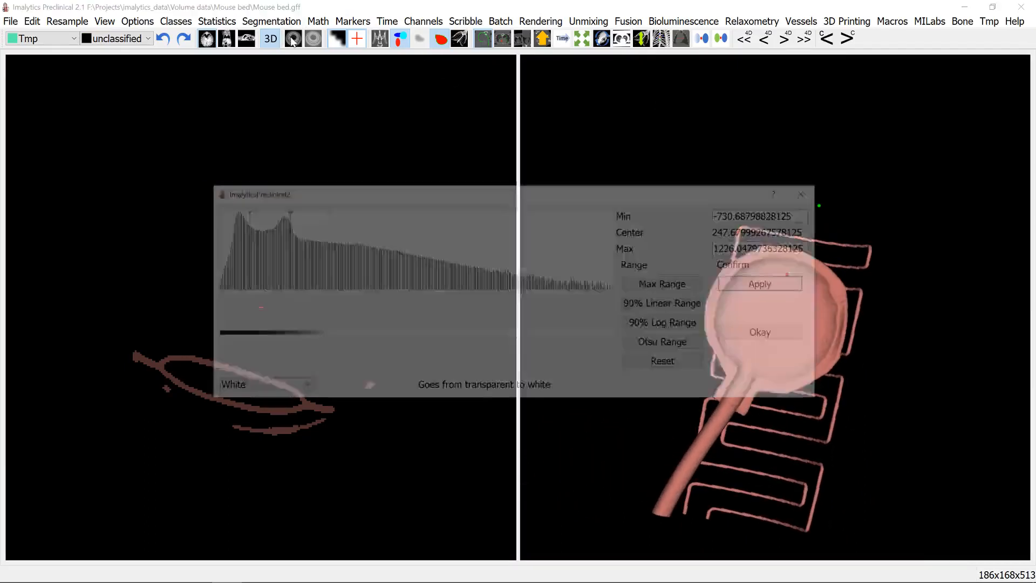
key(Escape)
click(380, 38)
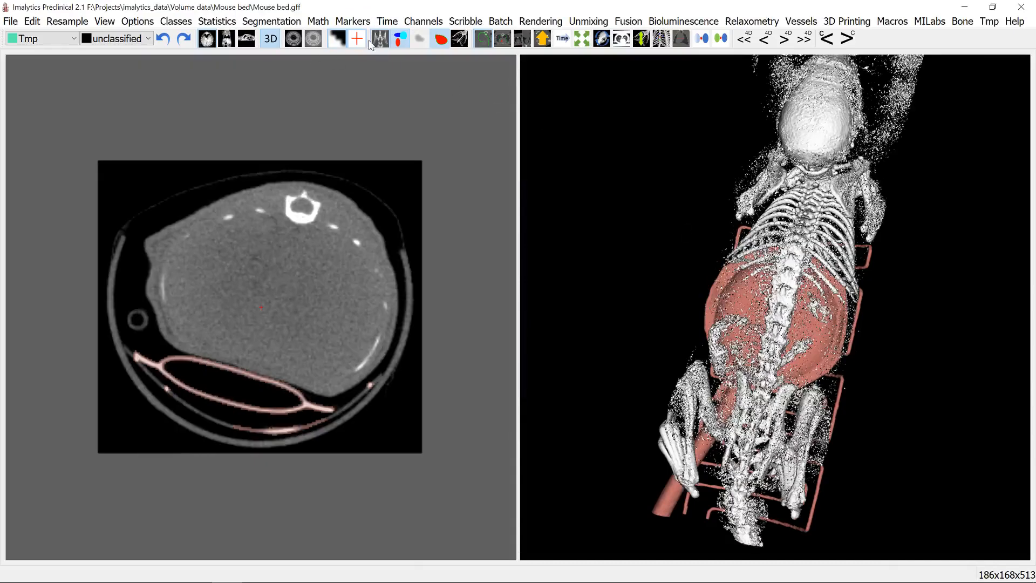
click(293, 39)
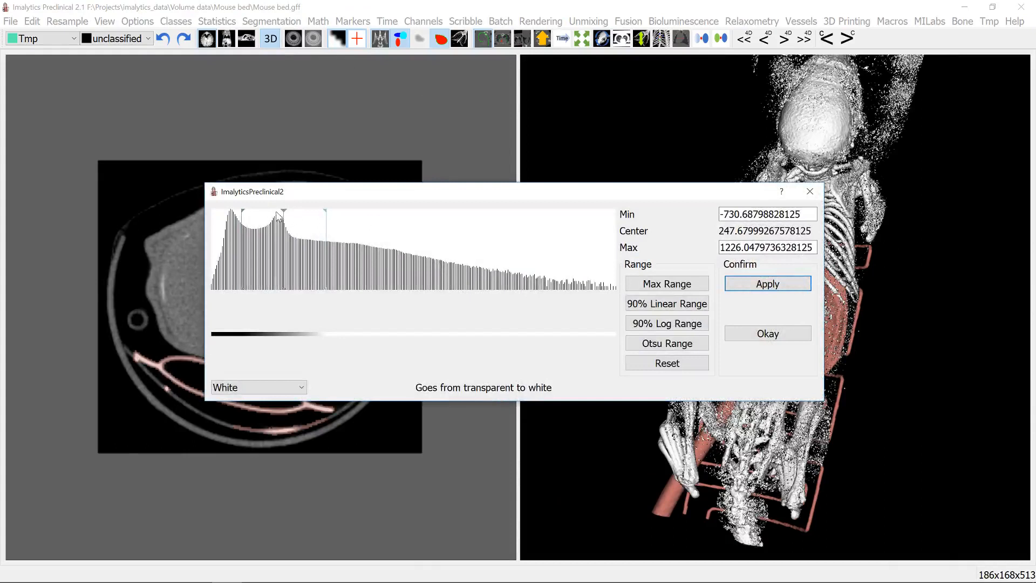
mouse_move(286, 217)
mouse_down()
mouse_move(305, 221)
mouse_move(264, 226)
mouse_up()
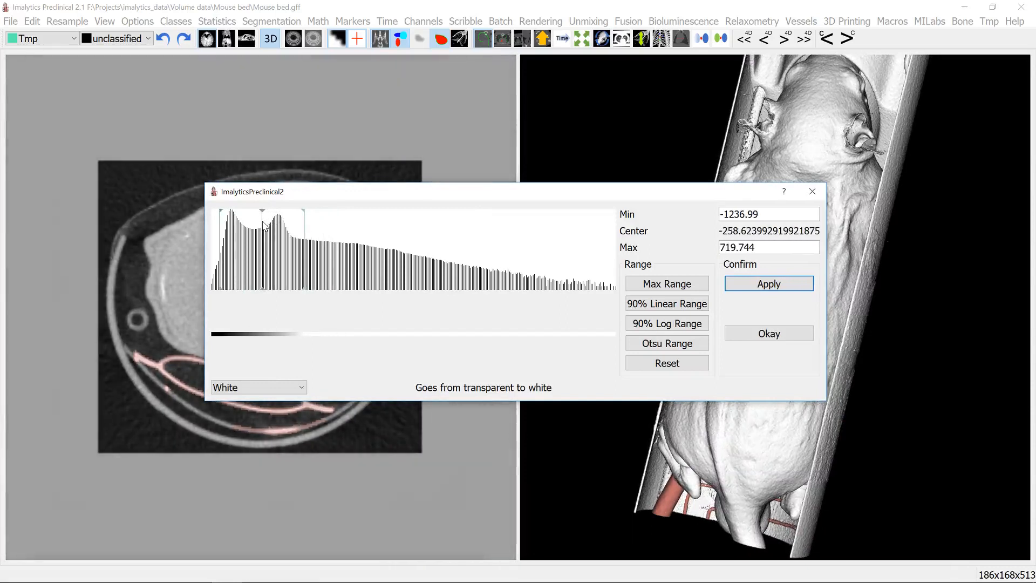
- Threshold the unclassified voxels of the CT underlay above -400 into the Tmp class
click(812, 192)
drag(779, 385, 748, 225)
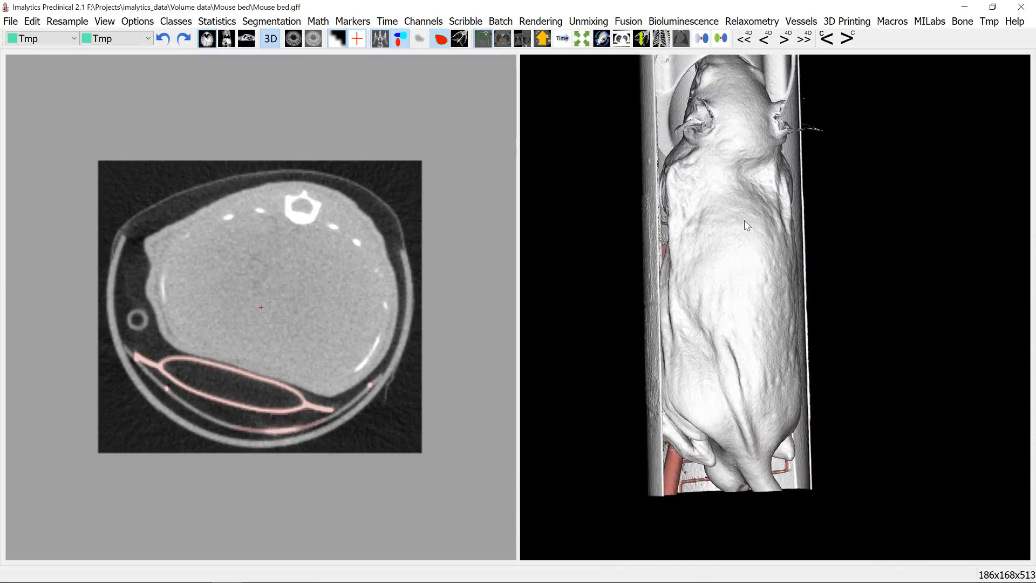
drag(812, 214, 786, 212)
right_click(729, 227)
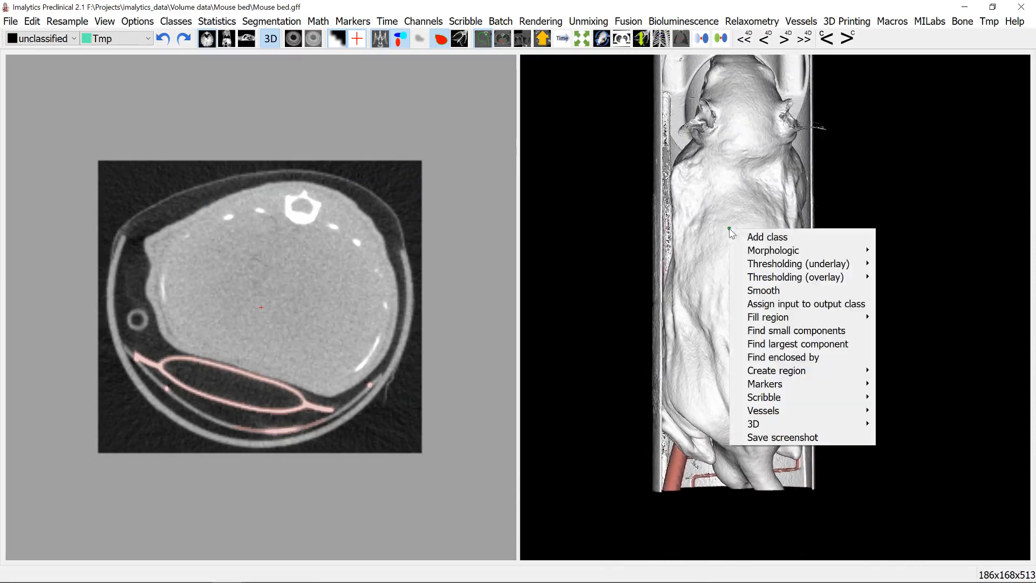
mouse_move(781, 263)
click(891, 261)
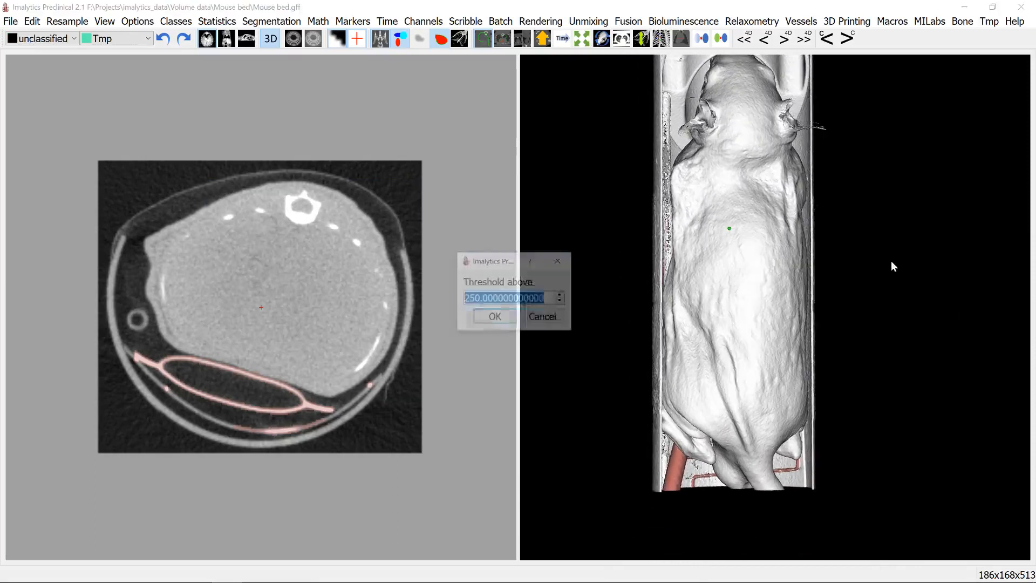
text(-400)
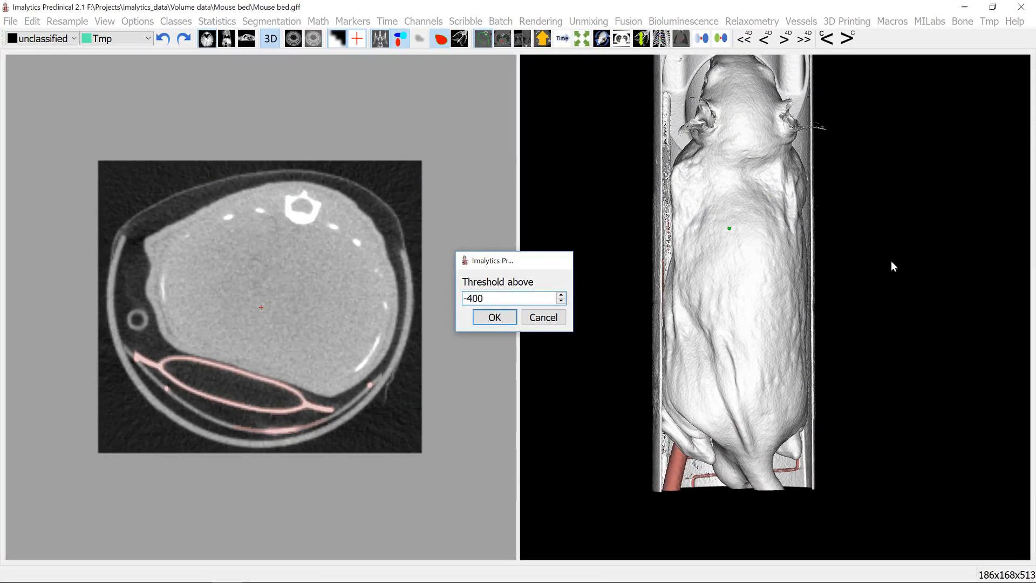
key(Return)
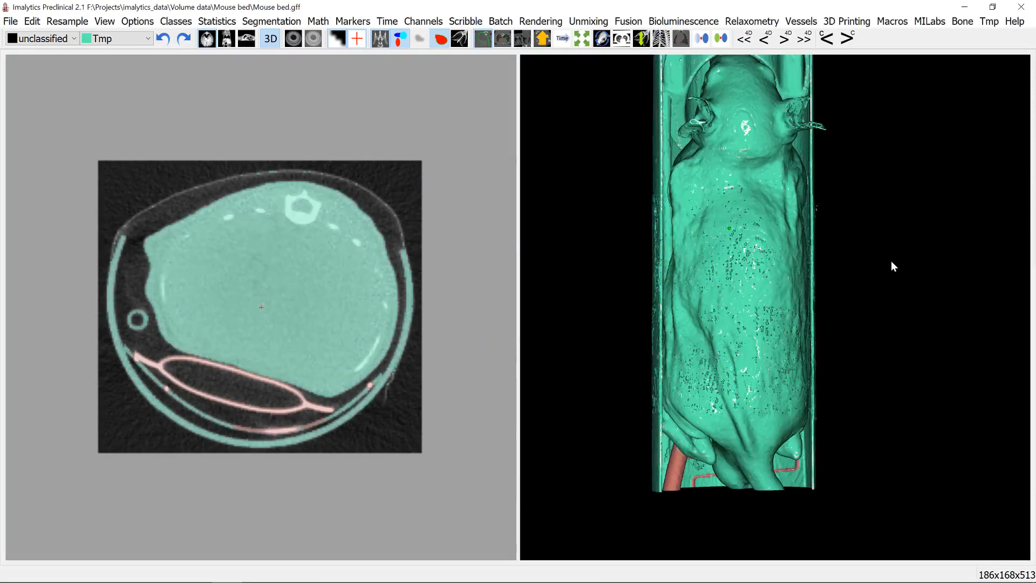
- Hide the CT underlay and assign small Tmp components with a maximum volume of 1 mm³ to unclassified
click(379, 41)
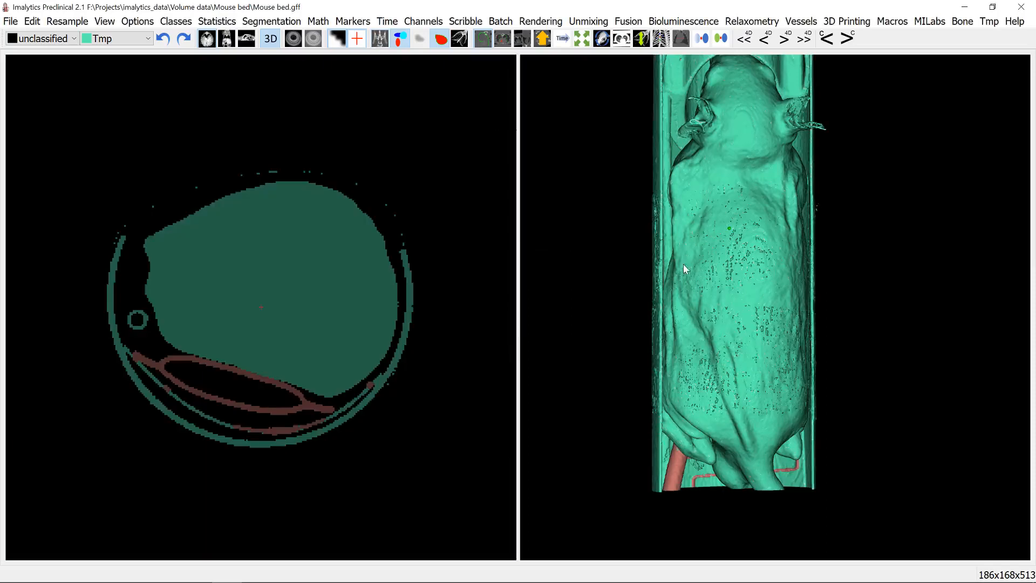
drag(682, 264, 727, 323)
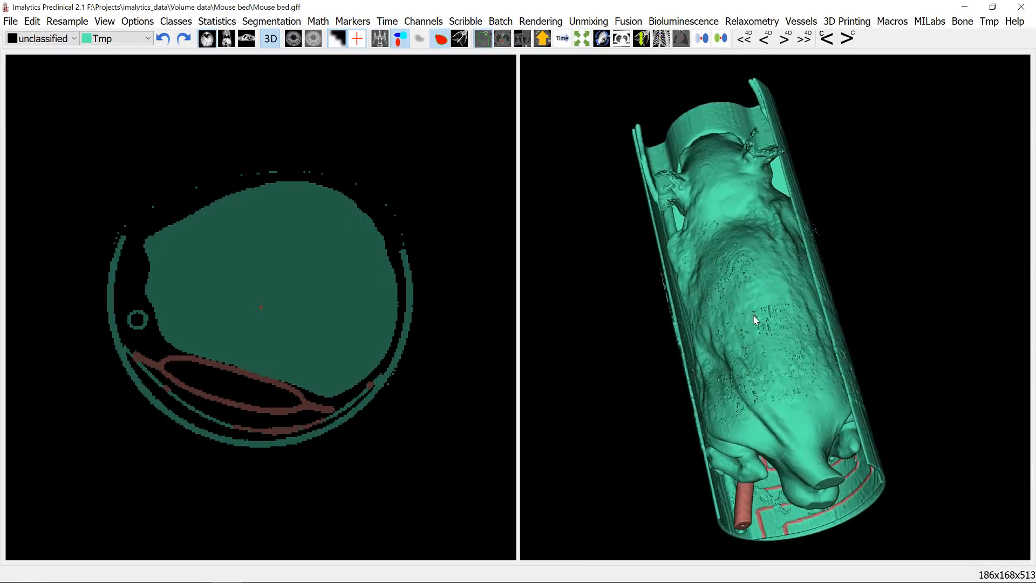
right_click(767, 281)
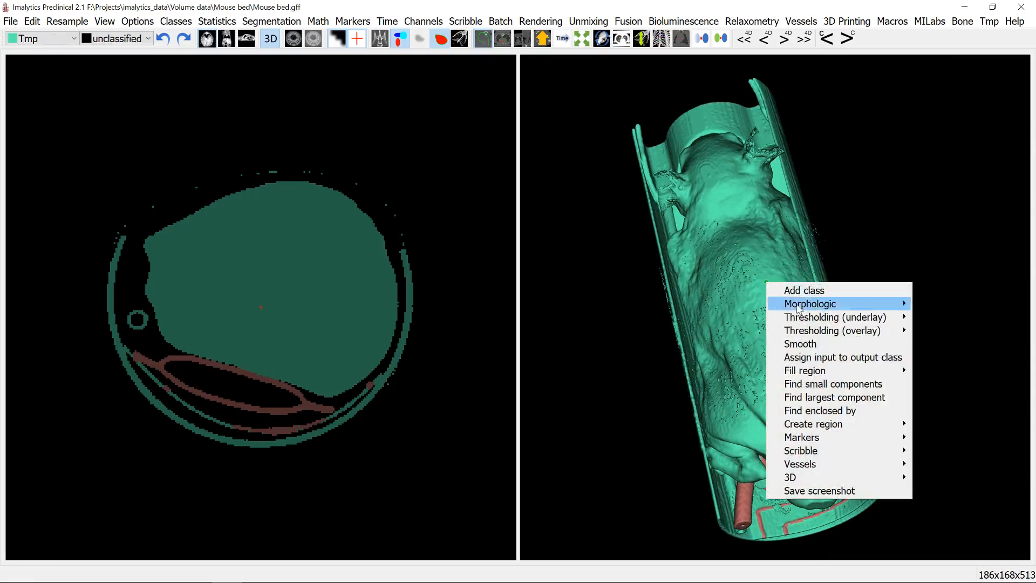
click(830, 384)
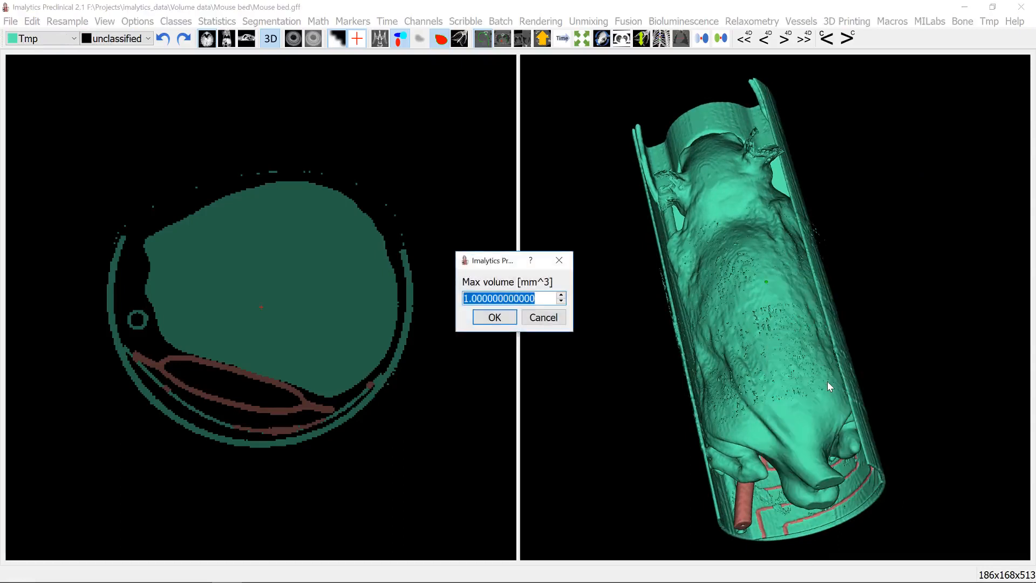
key(Return)
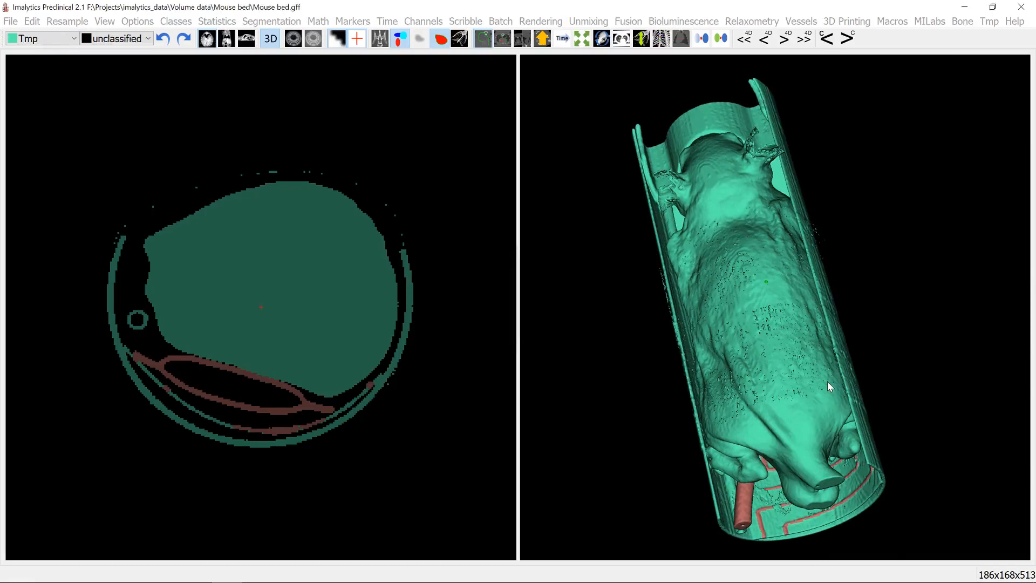
- View the mouse bed from its underside and add a new class named A as the output class
drag(691, 257, 770, 390)
middle_drag(812, 332, 756, 345)
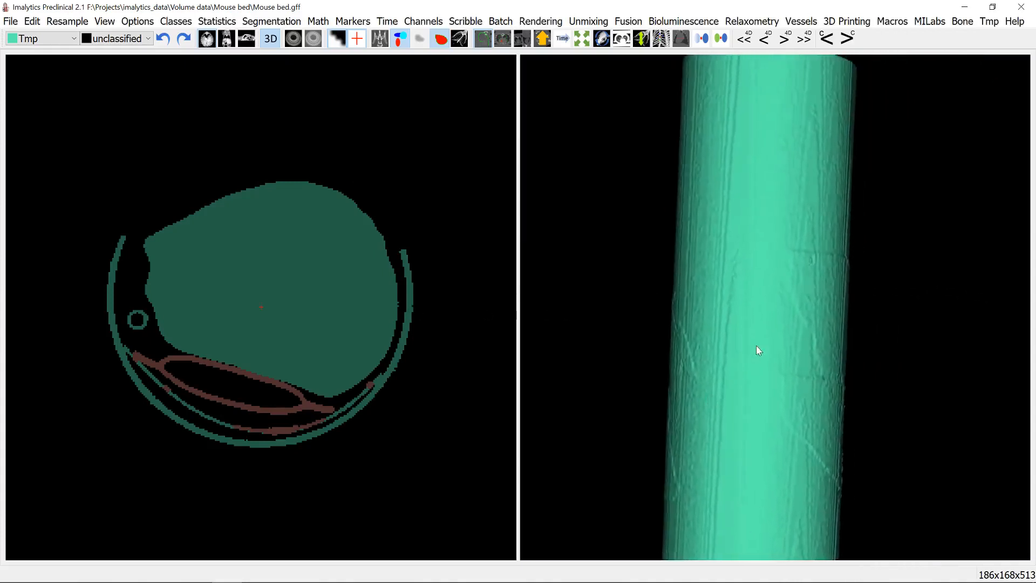
scroll(756, 341, down, 3)
drag(730, 376, 766, 303)
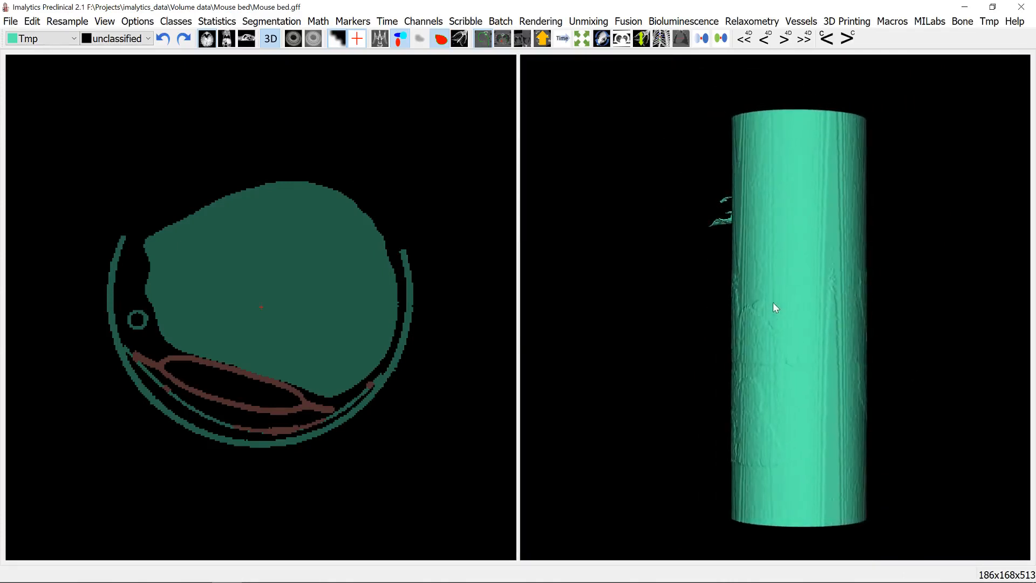
right_click(796, 277)
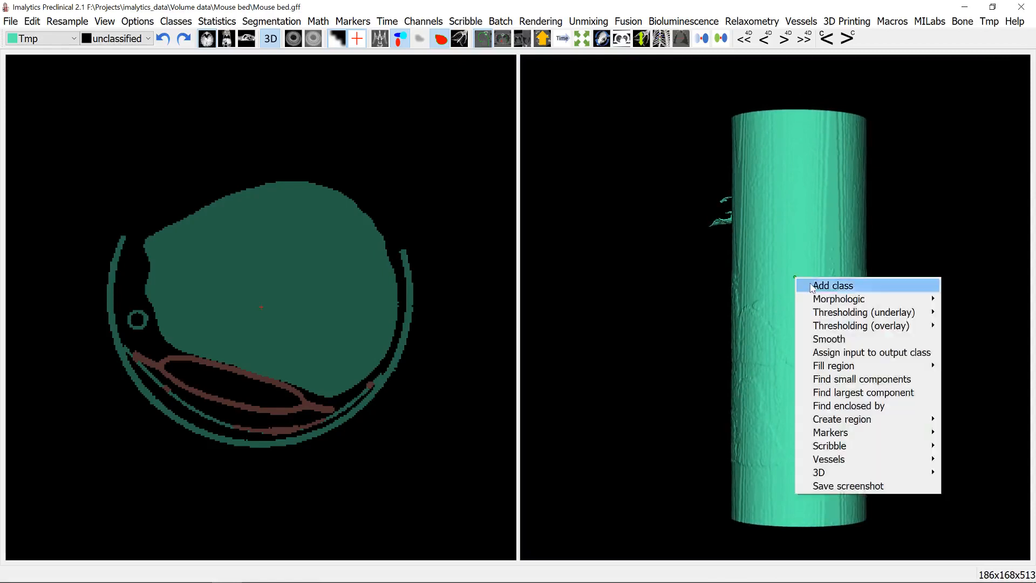
click(810, 284)
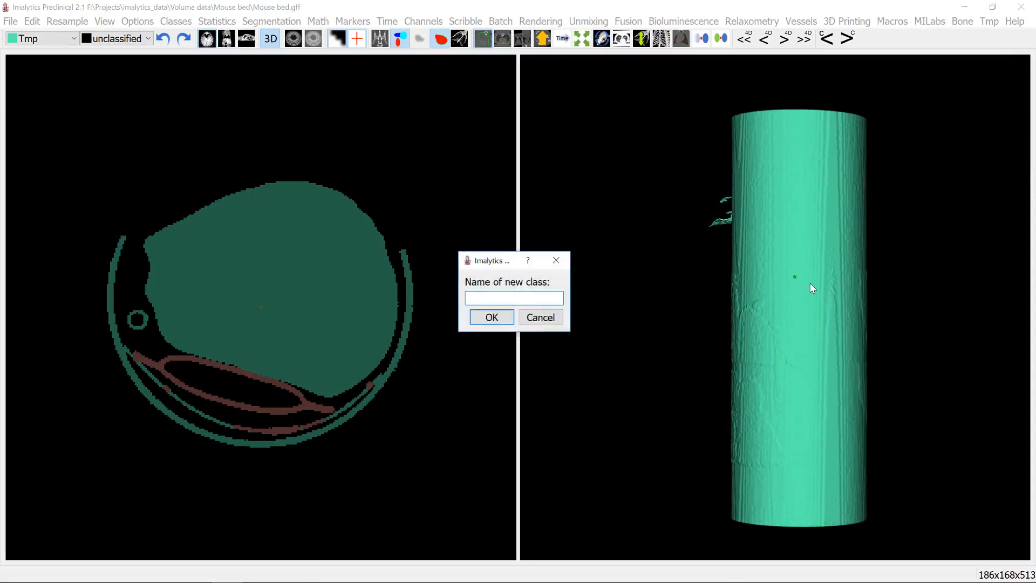
key(Return)
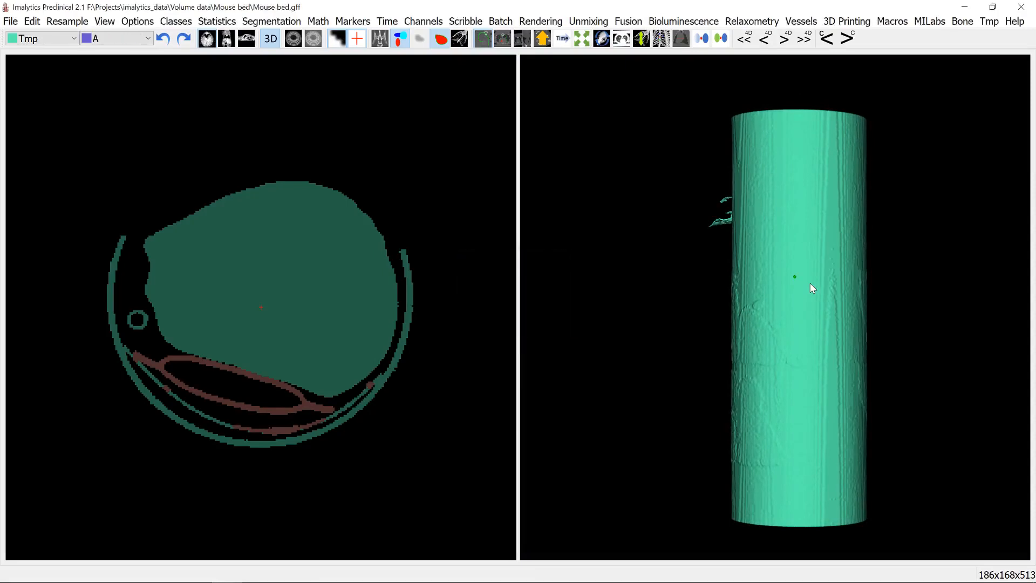
- Measure the wall thickness of the bed's outer shell in the cross-section slice
click(775, 273)
click(681, 39)
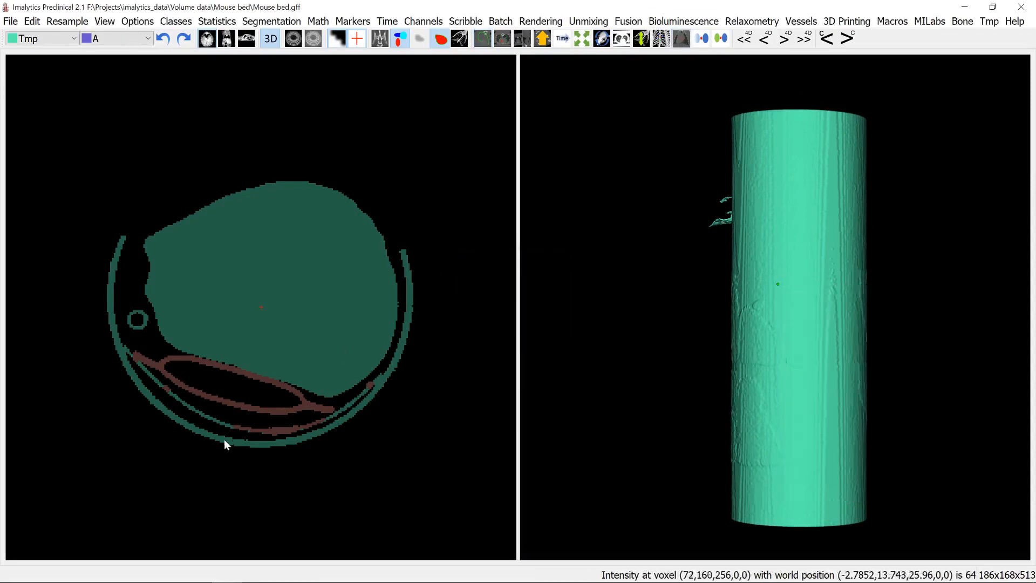
drag(222, 434, 219, 441)
click(523, 313)
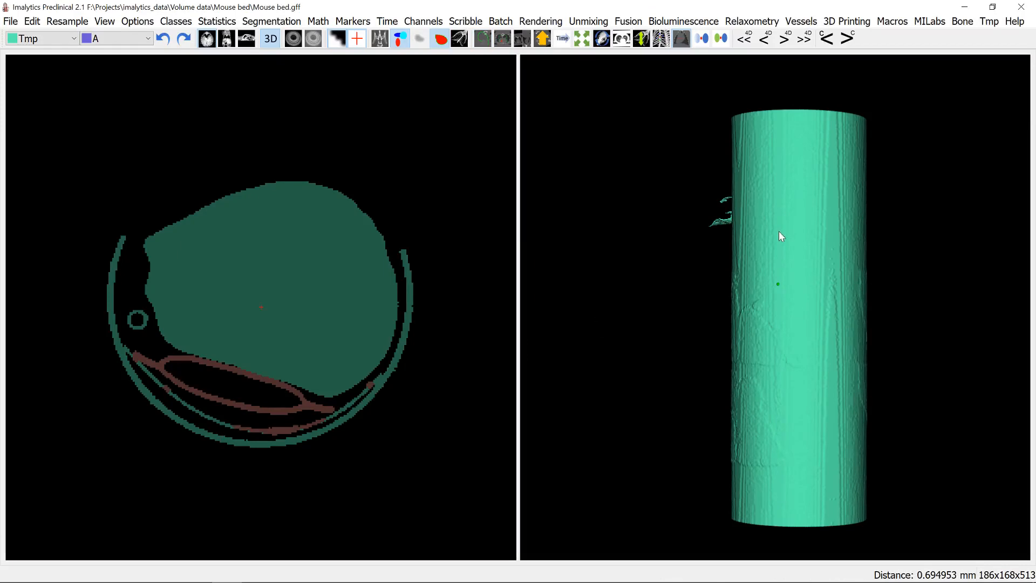
- Acid spray the underside of the bed's outer shell from Tmp into class A with a distance of 0.7 mm
right_click(785, 248)
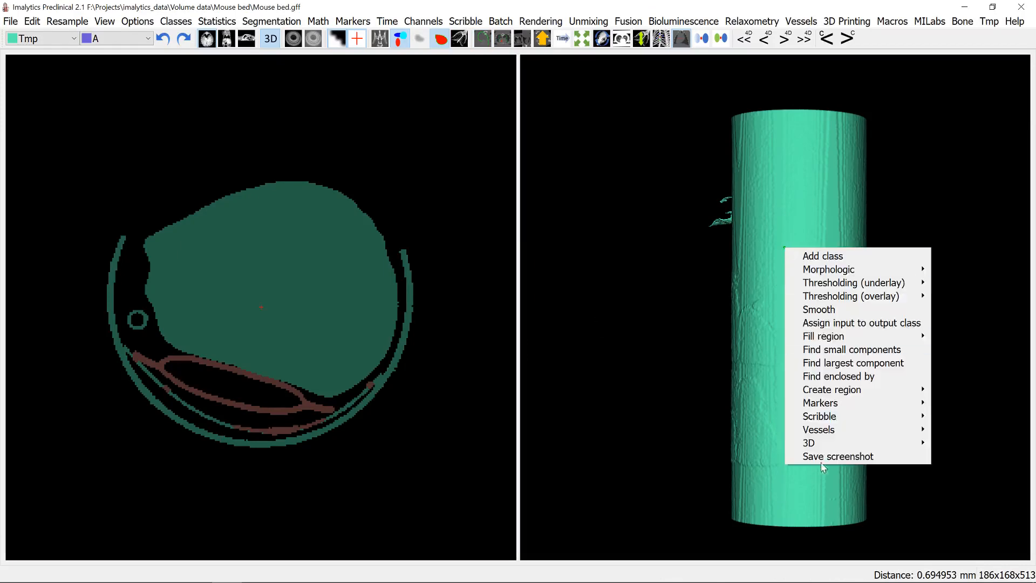
mouse_move(821, 447)
click(640, 563)
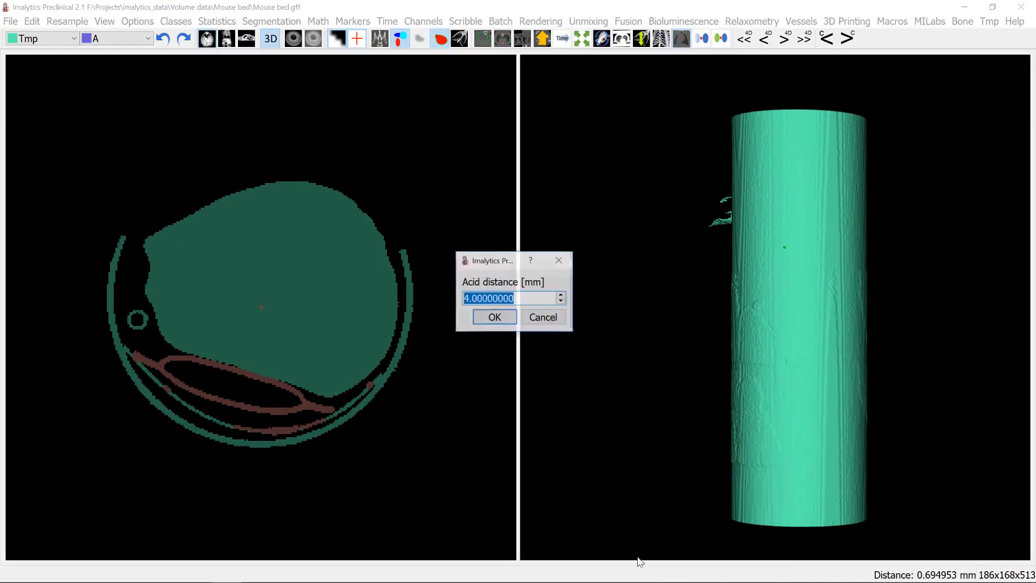
text(0.7)
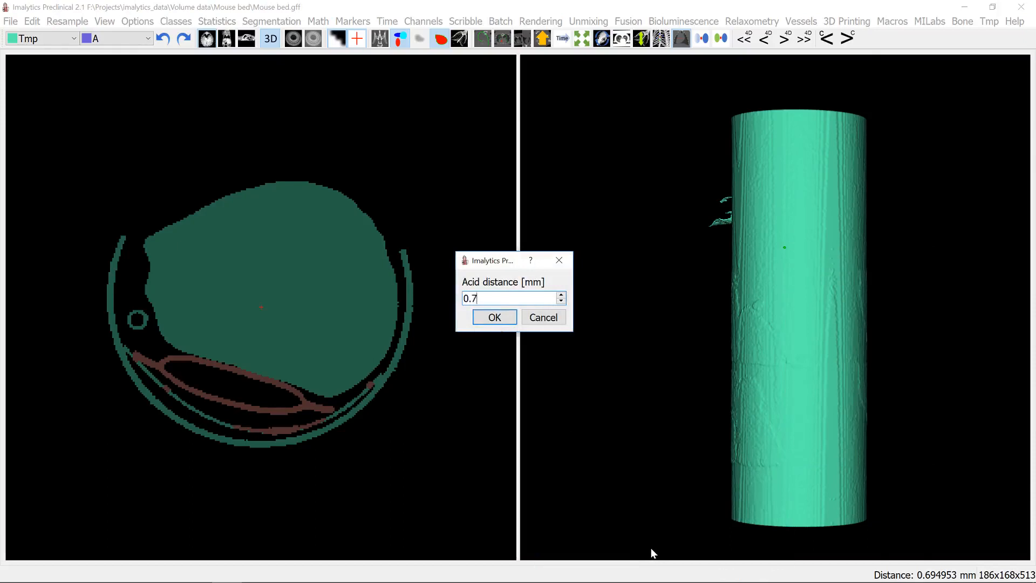
key(Return)
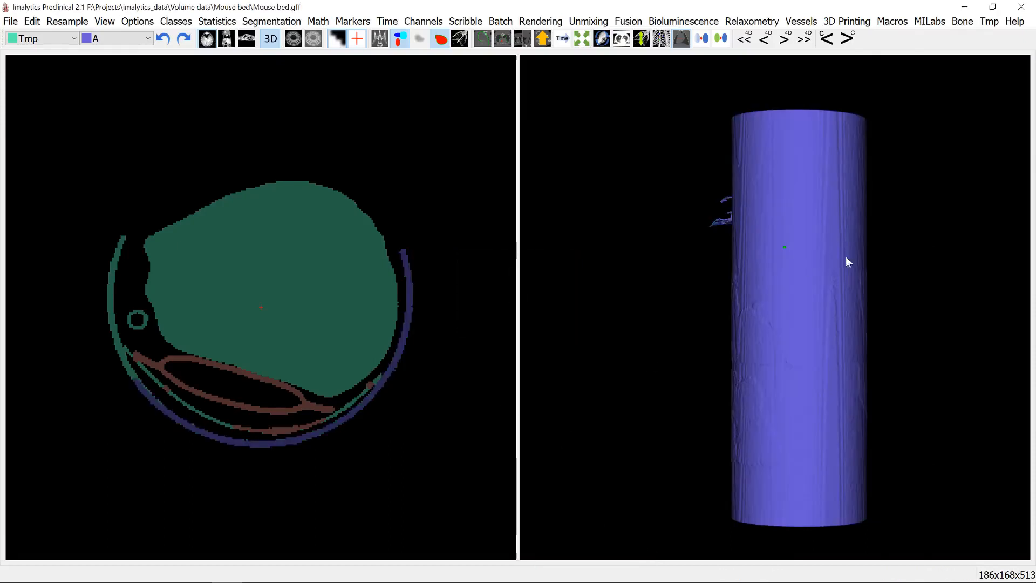
- Acid spray the remaining Tmp-coloured side of the outer shell into class A with the same 0.7 mm distance
drag(845, 259, 818, 233)
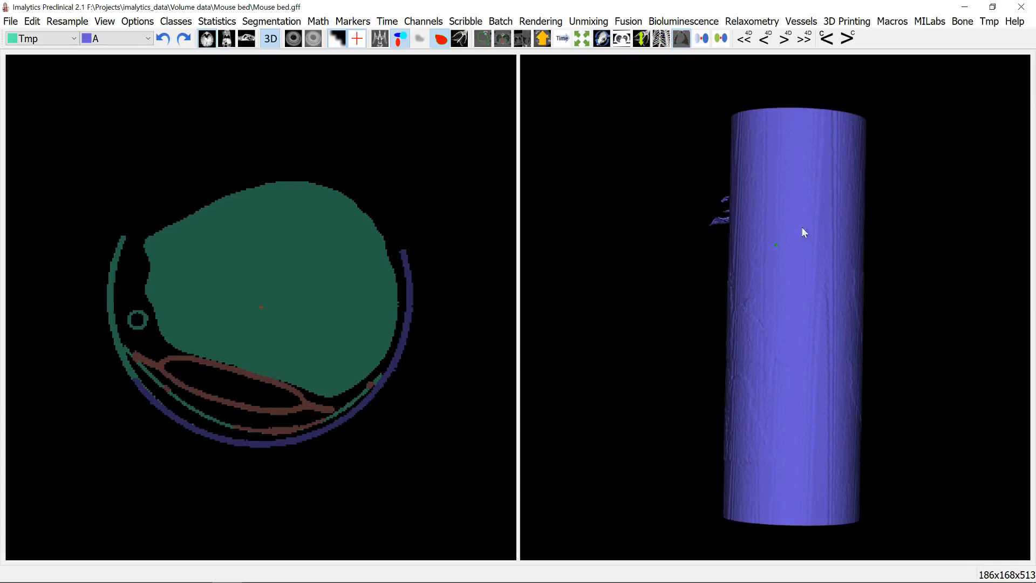
drag(792, 267, 727, 244)
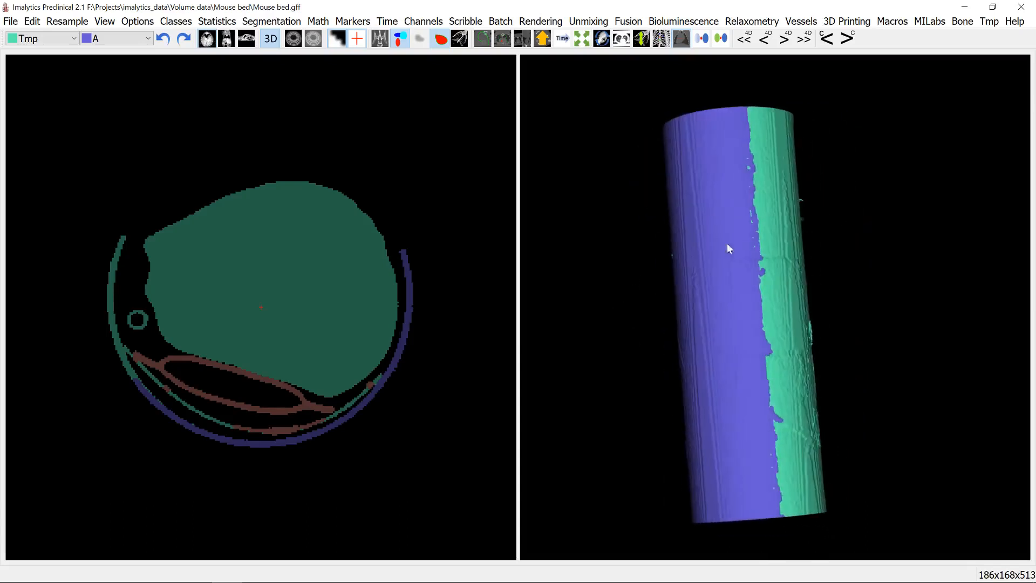
right_click(781, 252)
mouse_move(806, 447)
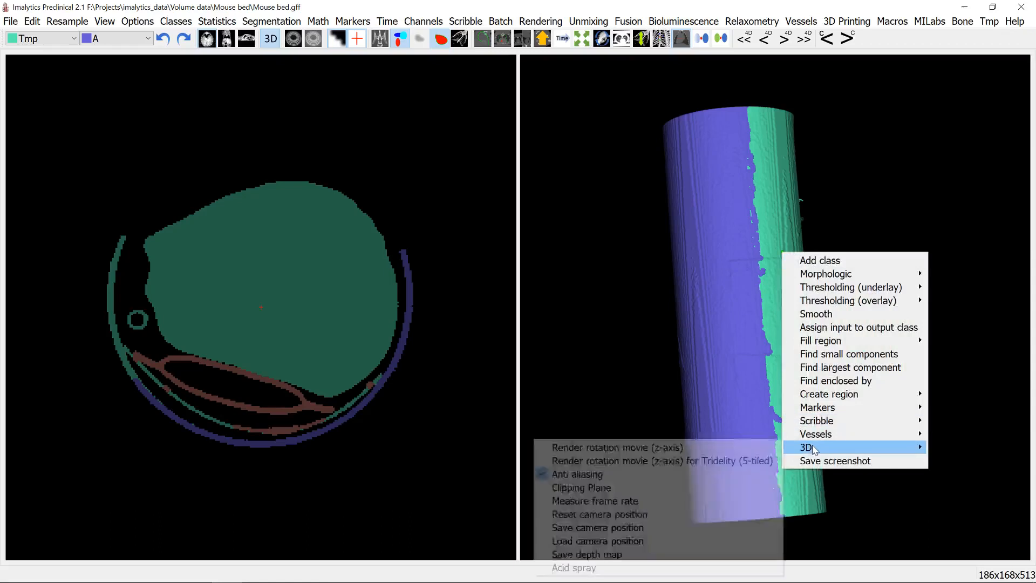
click(636, 567)
key(Return)
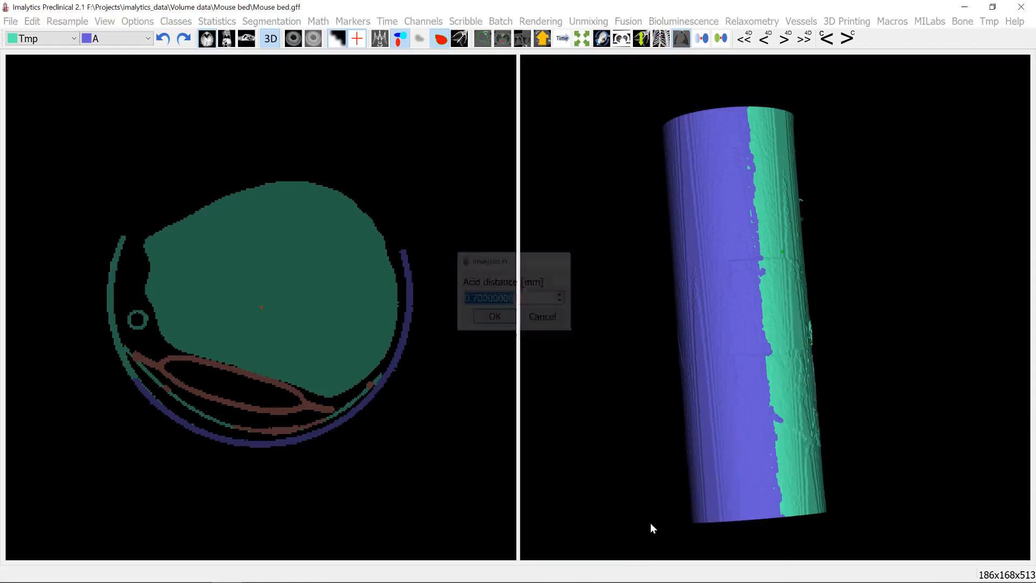
- Fill the connected outer shell region of class A into unclassified to remove it from the segmentation
drag(851, 219, 827, 278)
key(0)
right_click(840, 261)
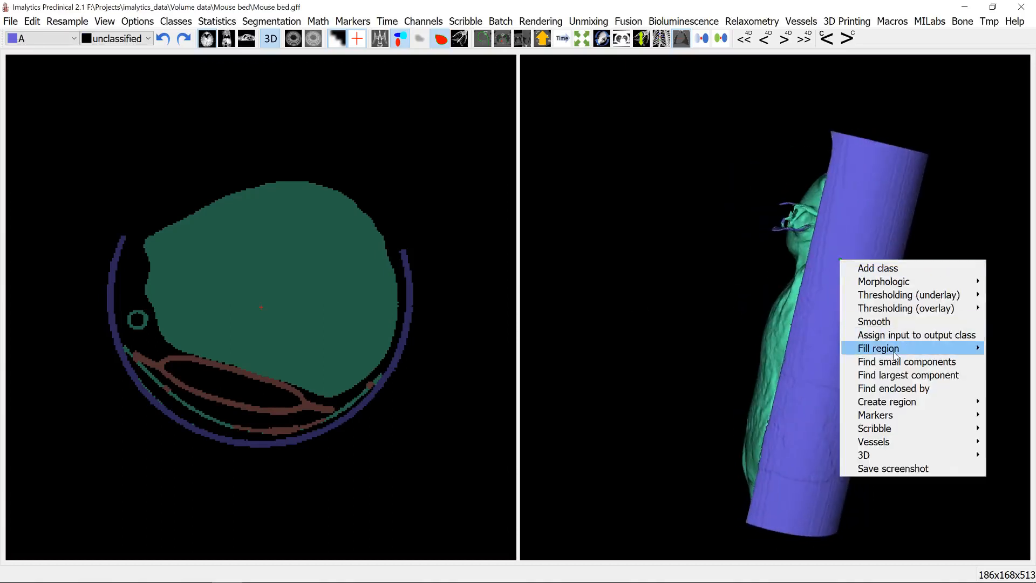
mouse_move(889, 351)
click(824, 351)
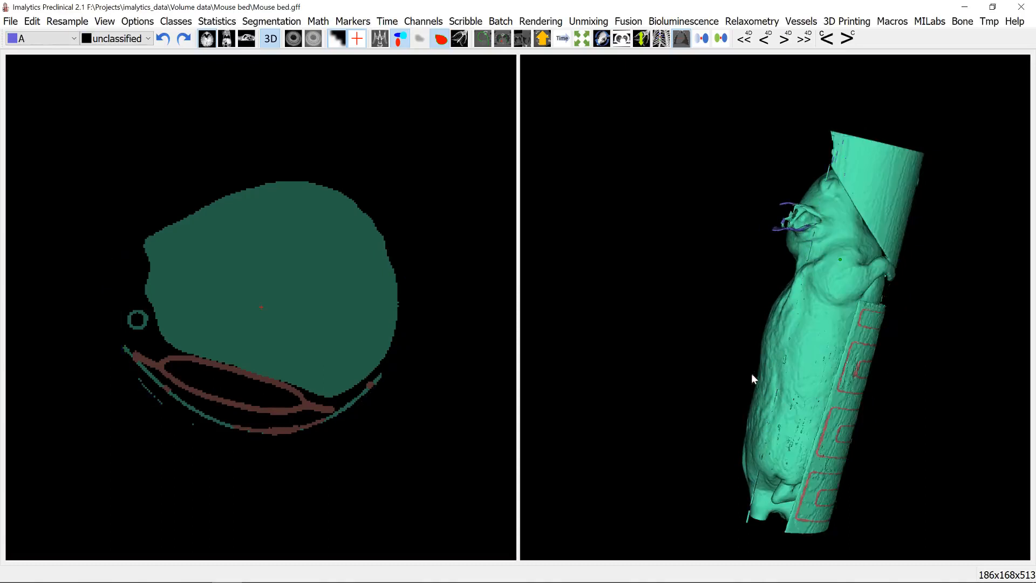
- Assign the leftover class A voxels around the mouse's ears back to the Tmp class
drag(809, 323, 837, 286)
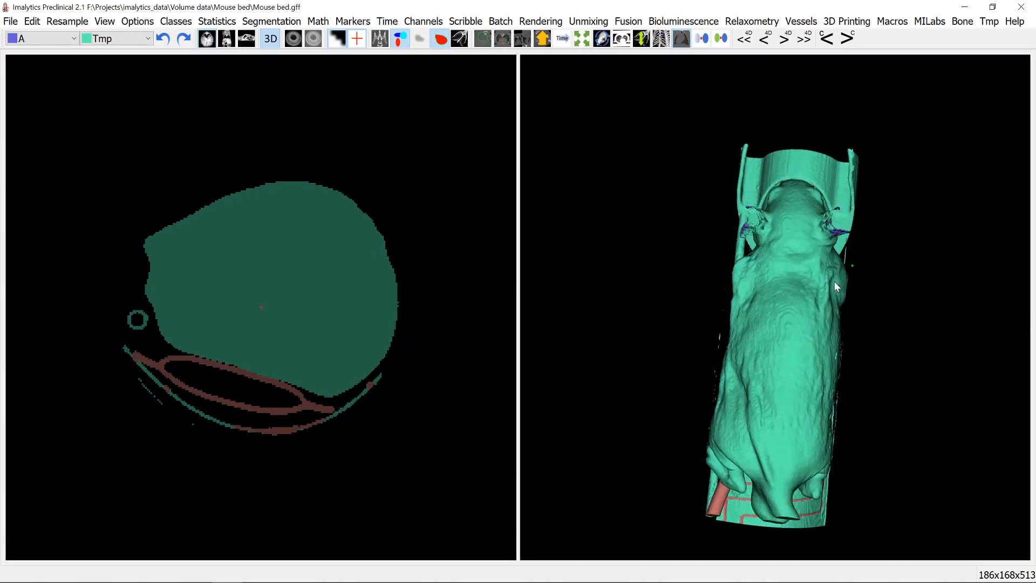
right_click(841, 234)
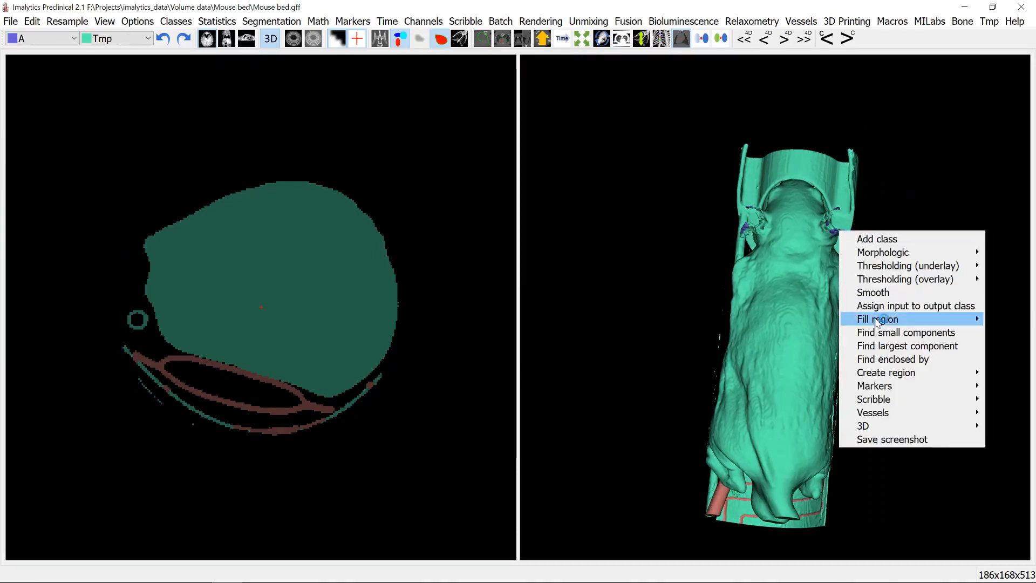
click(884, 309)
- Acid spray the underside of the wired inner plate from Tmp into class A with a distance of 0.5 mm
drag(882, 309, 697, 376)
drag(692, 325, 807, 363)
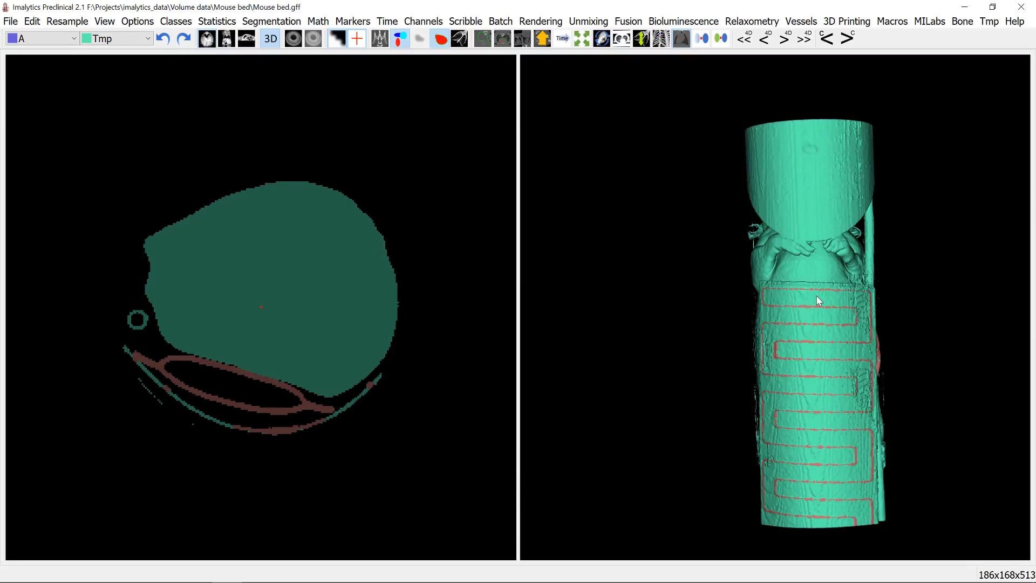
key(Up)
key(Up)
right_click(824, 312)
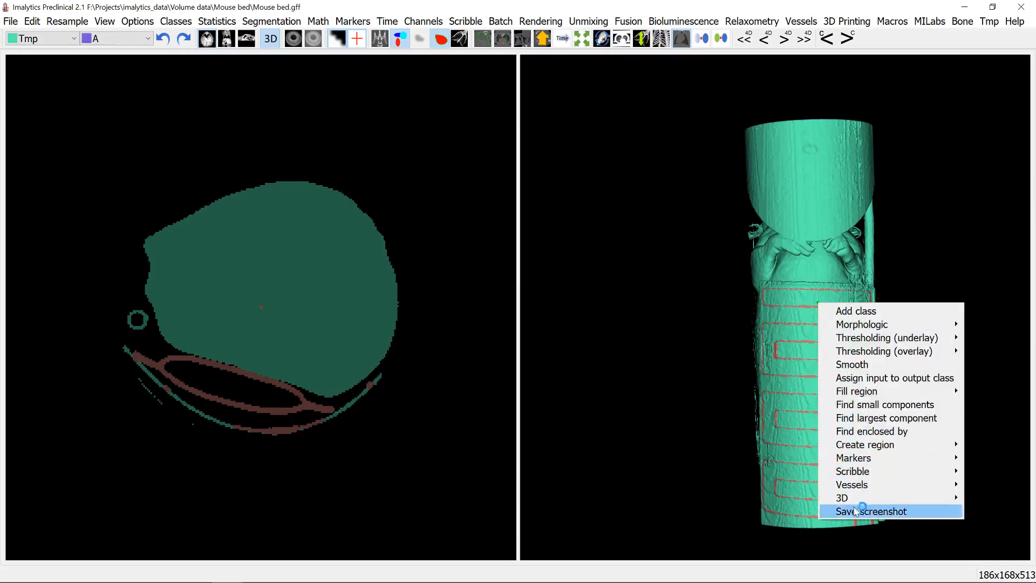
mouse_move(851, 503)
click(644, 571)
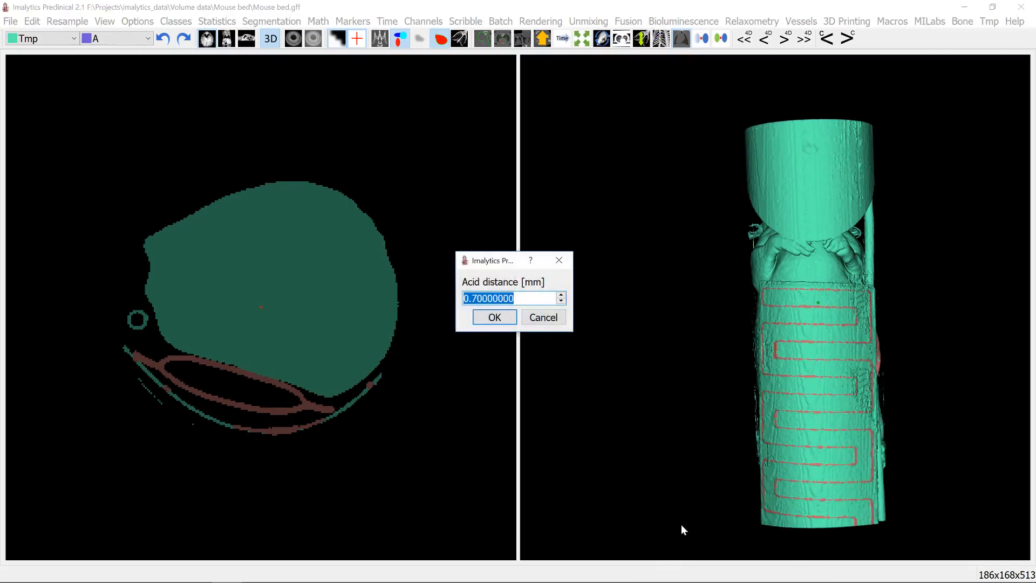
text(0.5)
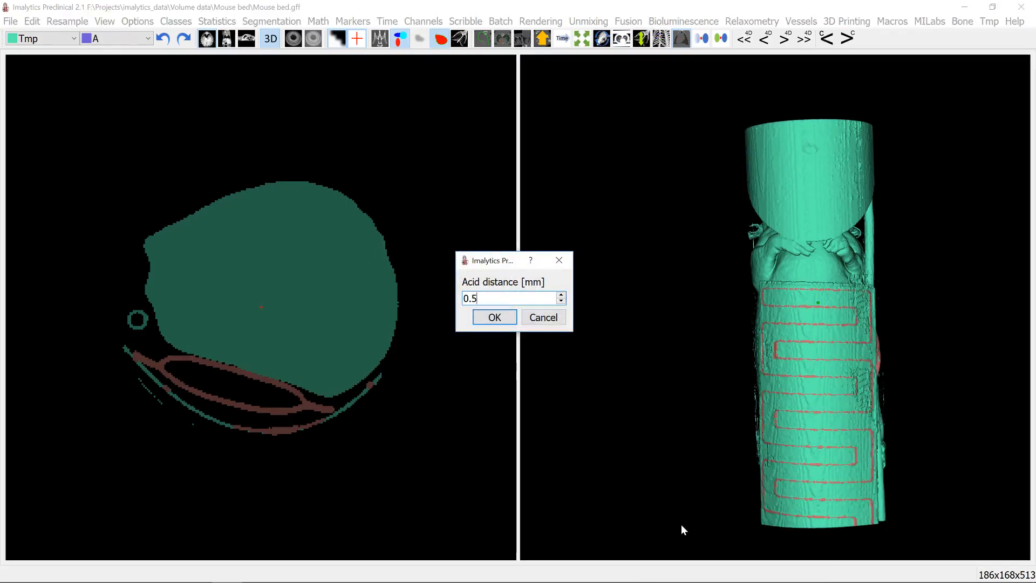
key(Return)
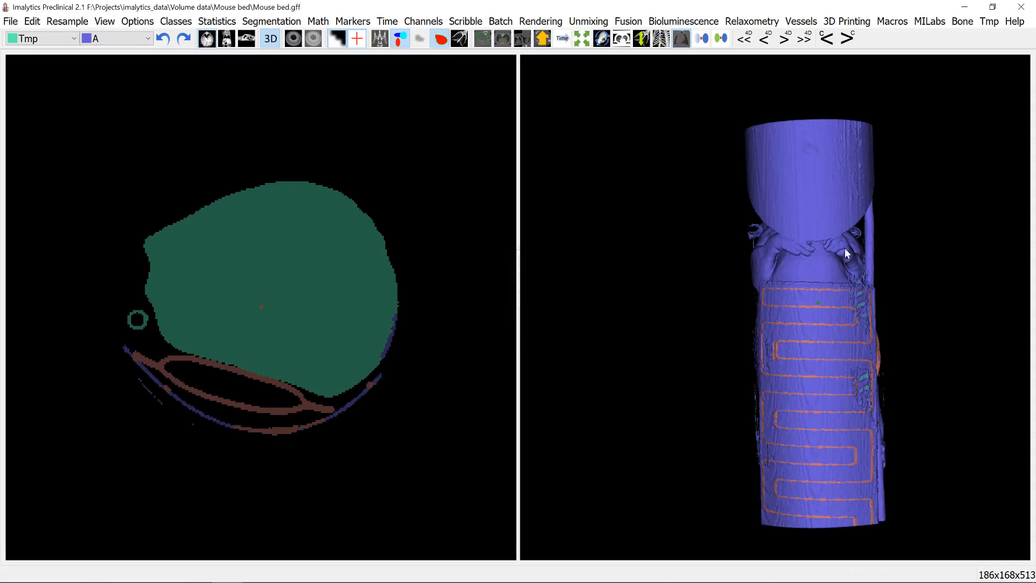
- Fill the first class A section of the inner plate between the wires into unclassified with an unlimited region fill
drag(842, 314, 631, 259)
key(Up)
key(Up)
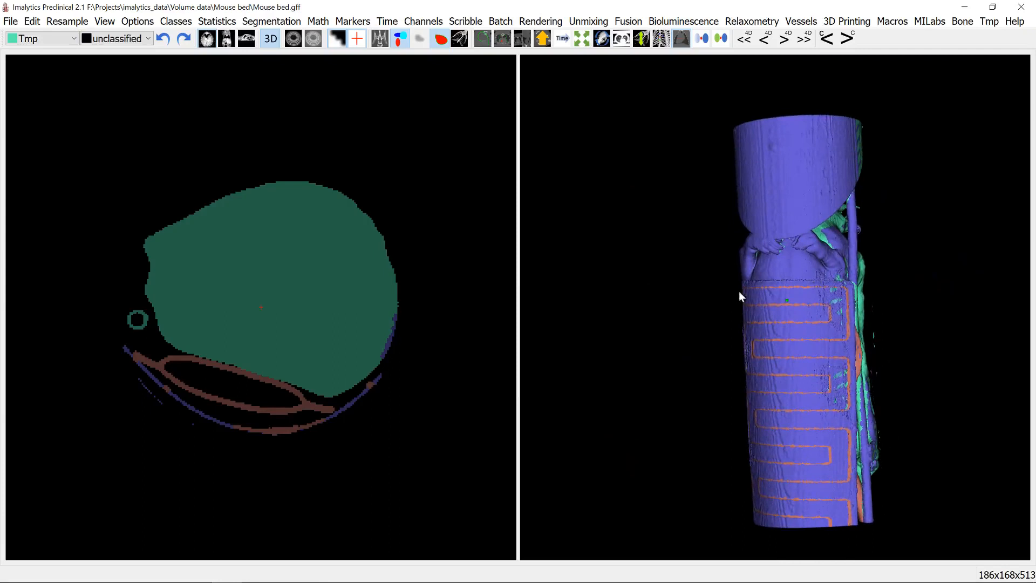
right_click(753, 317)
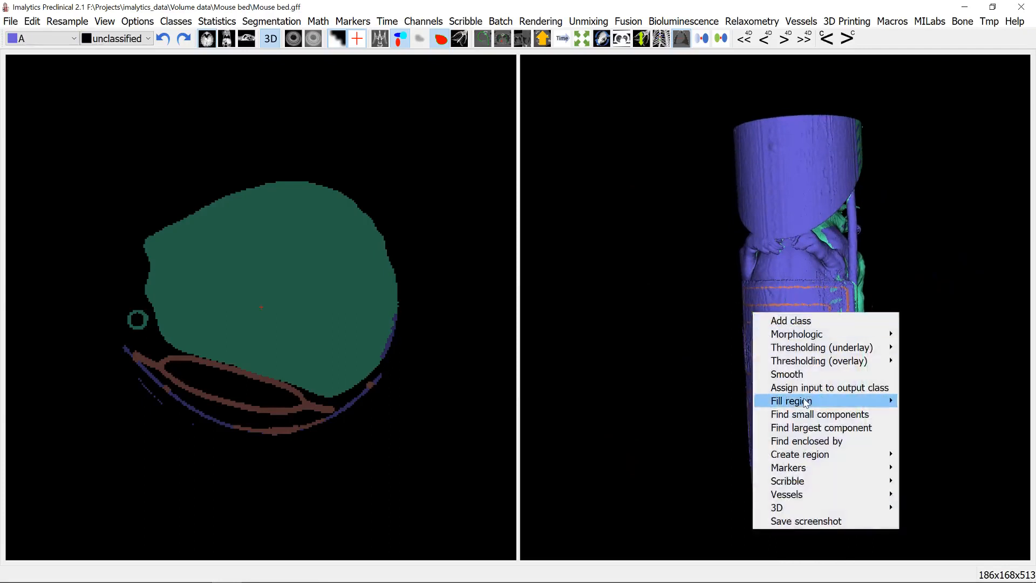
mouse_move(806, 402)
click(719, 397)
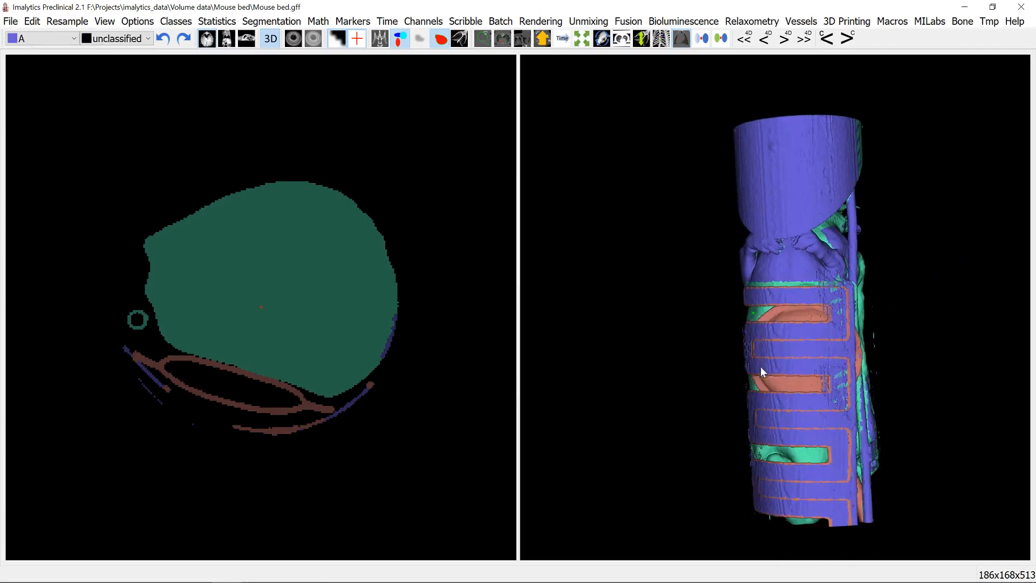
- Fill the remaining class A strips of the inner plate between the wires into unclassified, again without limit
drag(760, 367, 801, 351)
right_click(803, 331)
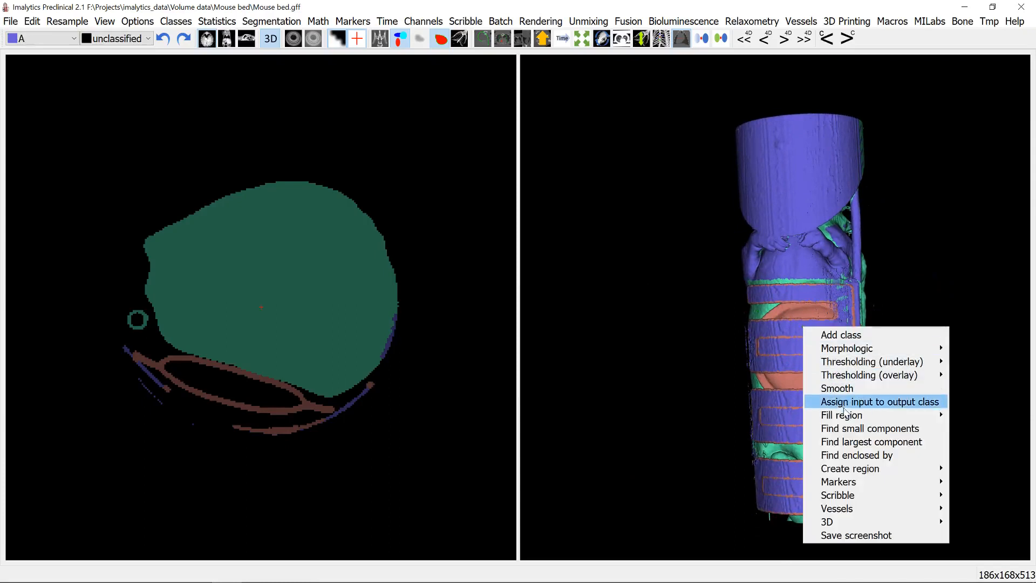
click(782, 416)
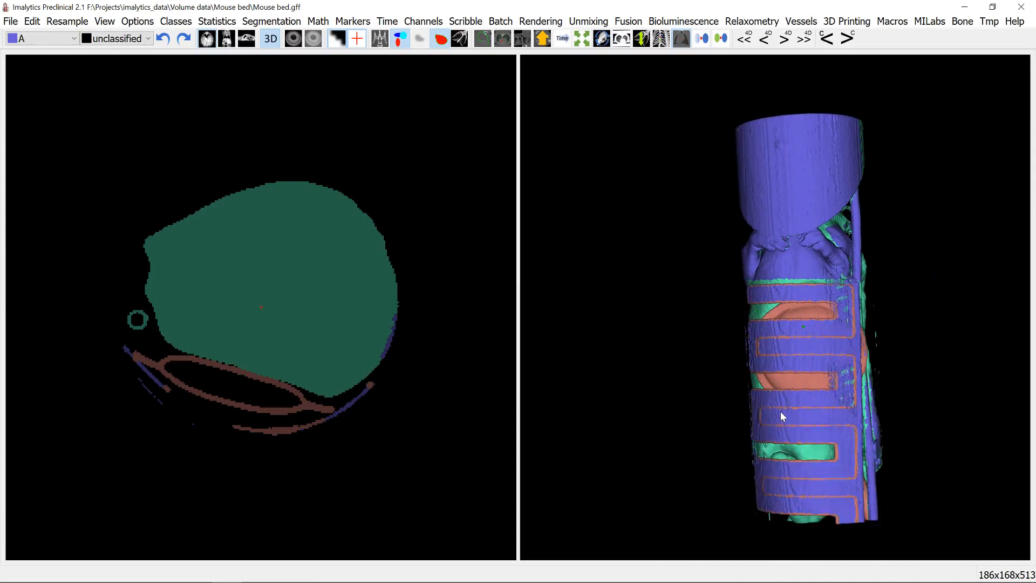
right_click(815, 350)
mouse_move(850, 438)
click(806, 435)
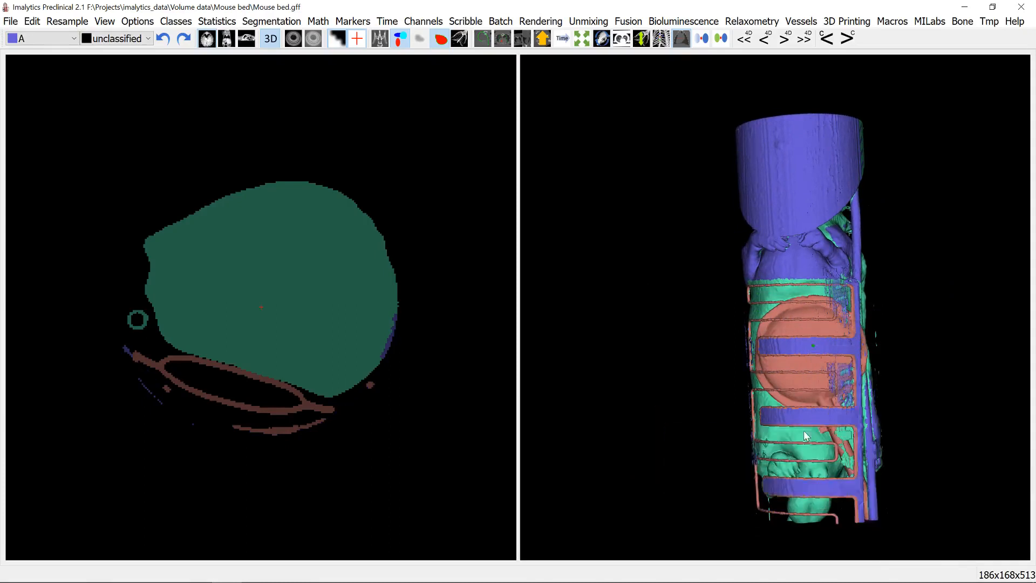
- Assign all remaining class A voxels back to the Tmp class
drag(806, 436, 795, 338)
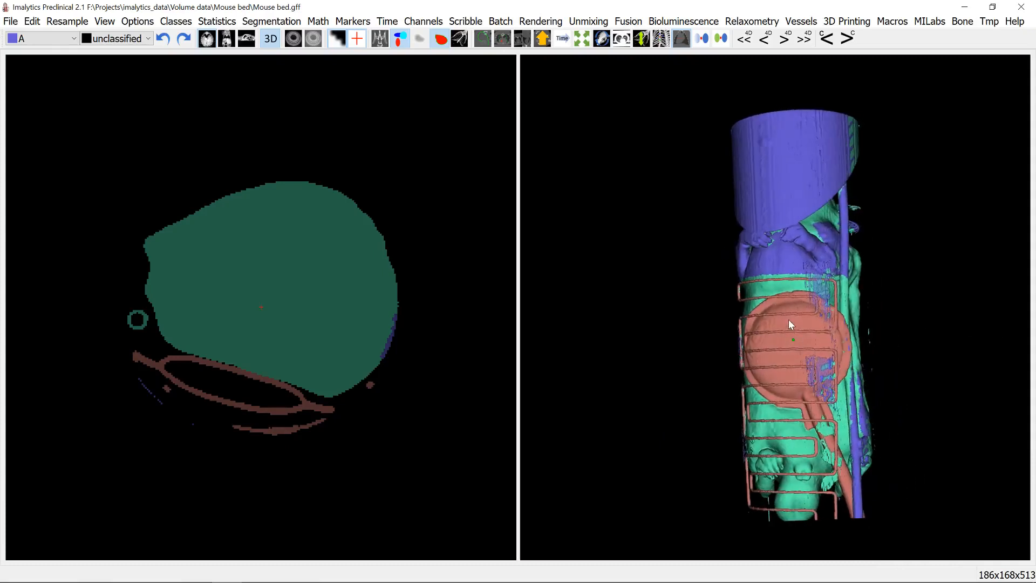
right_click(778, 184)
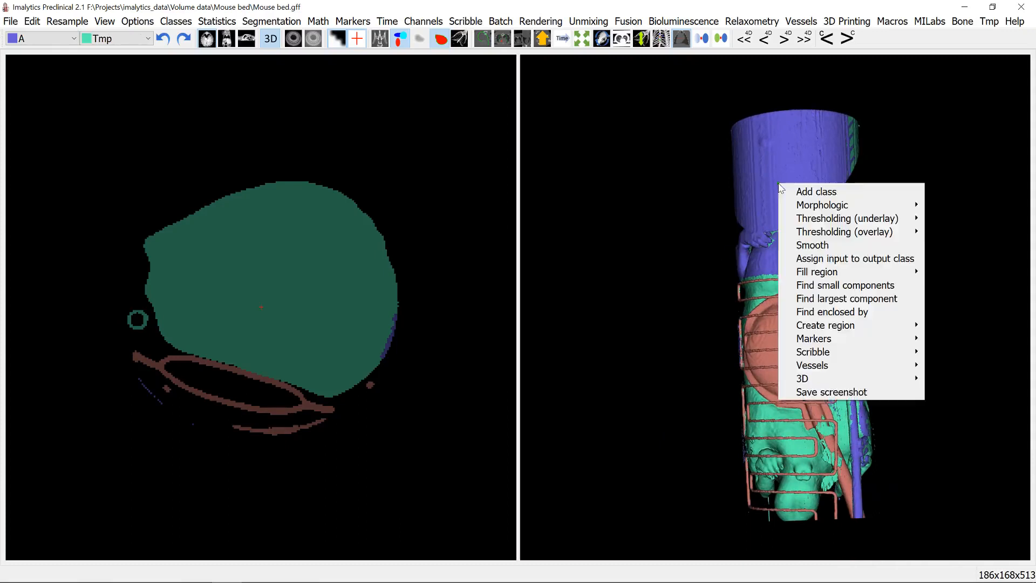
click(830, 261)
- Move small Tmp components with a maximum volume of 1 mm^3 into unclassified
drag(888, 273, 831, 306)
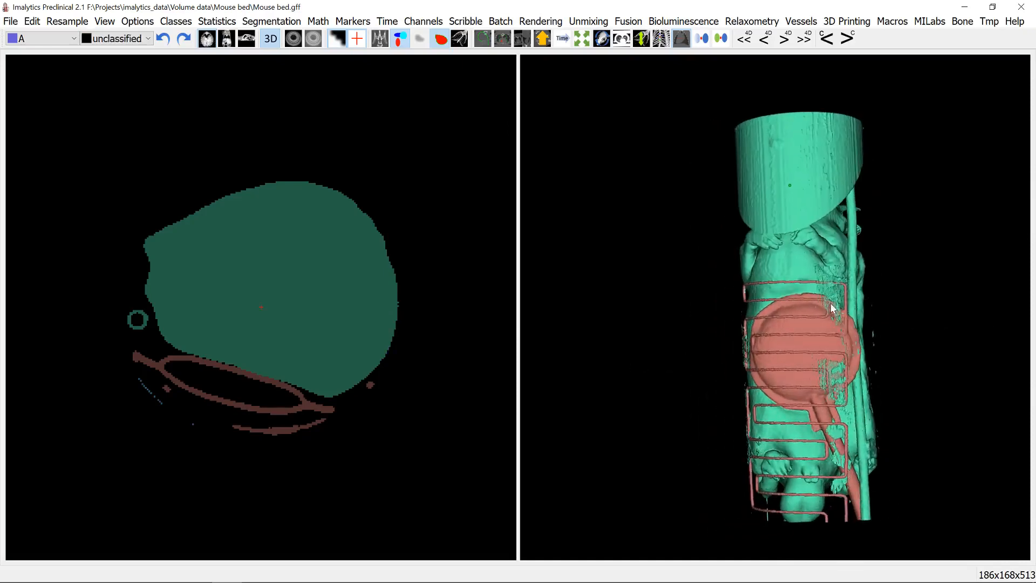
right_click(800, 262)
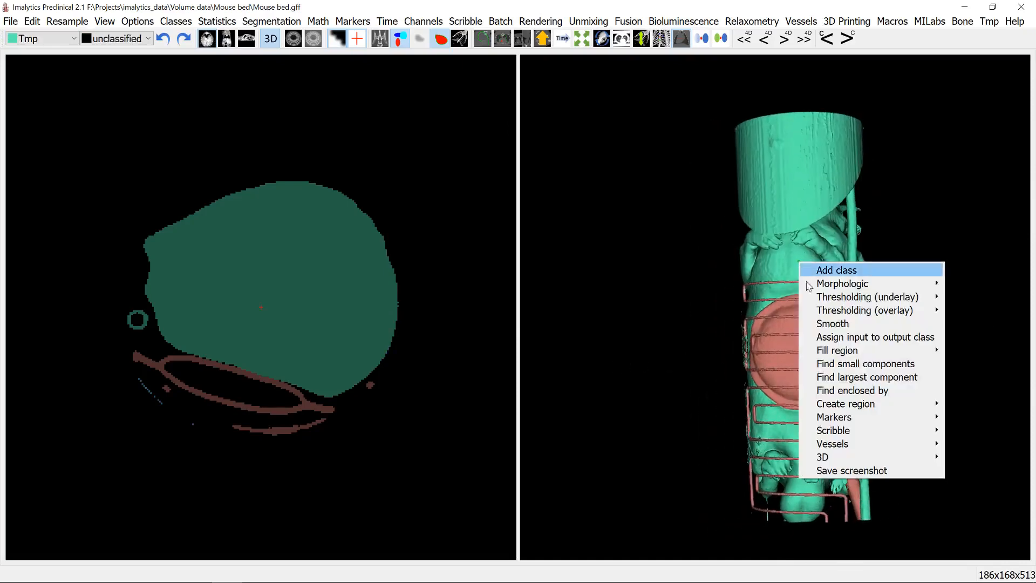
click(863, 364)
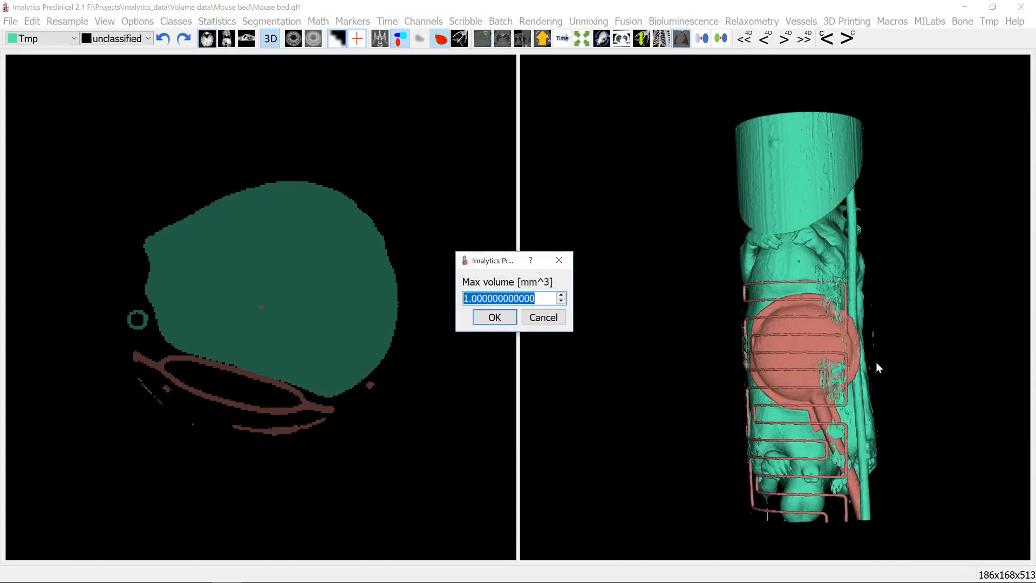
text(11)
key(Return)
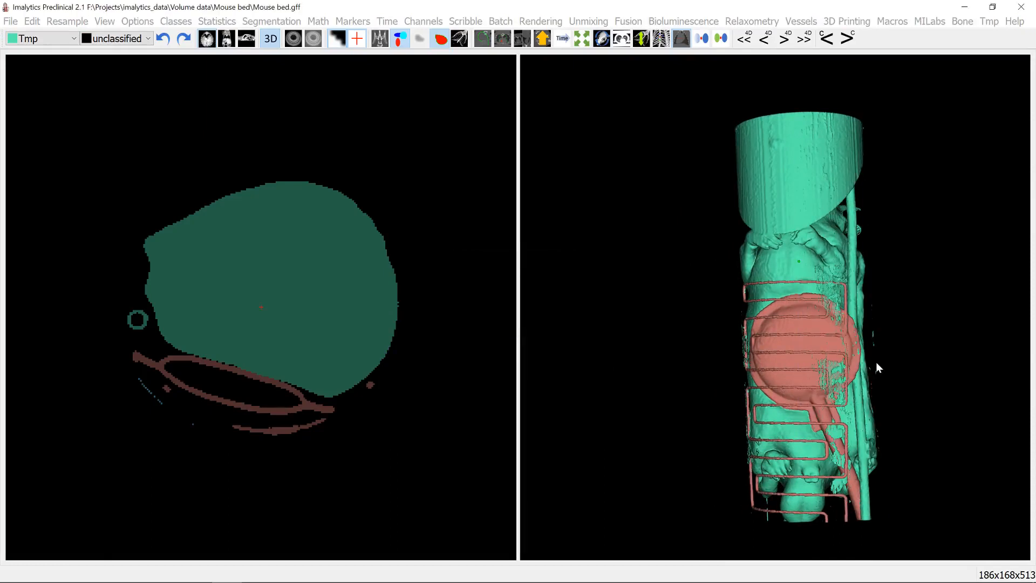
- Outline the tube's cross-section in the slices beside the mouse's hind paw and erase that stretch from Tmp into unclassified
drag(806, 283, 702, 310)
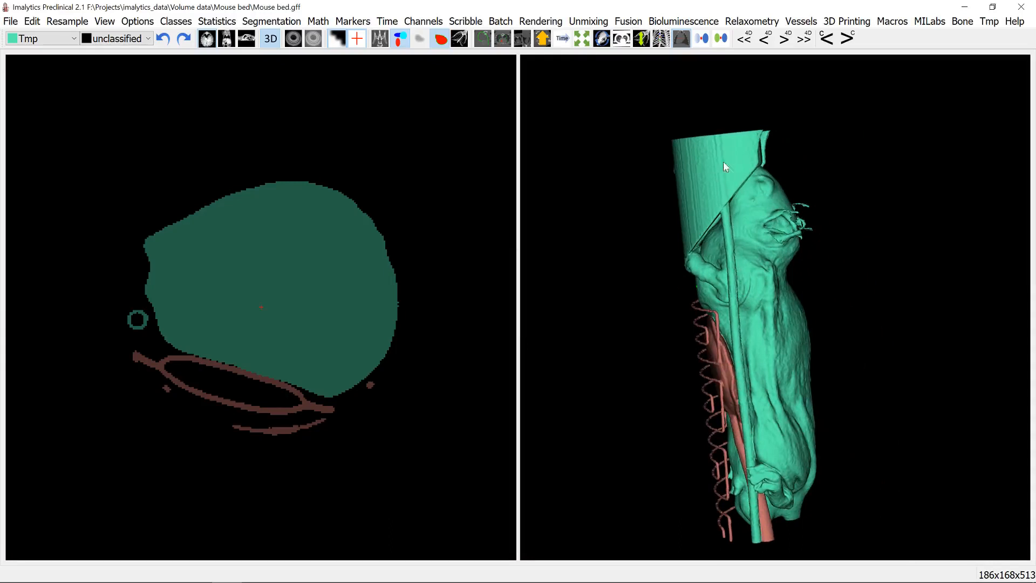
drag(744, 311, 731, 388)
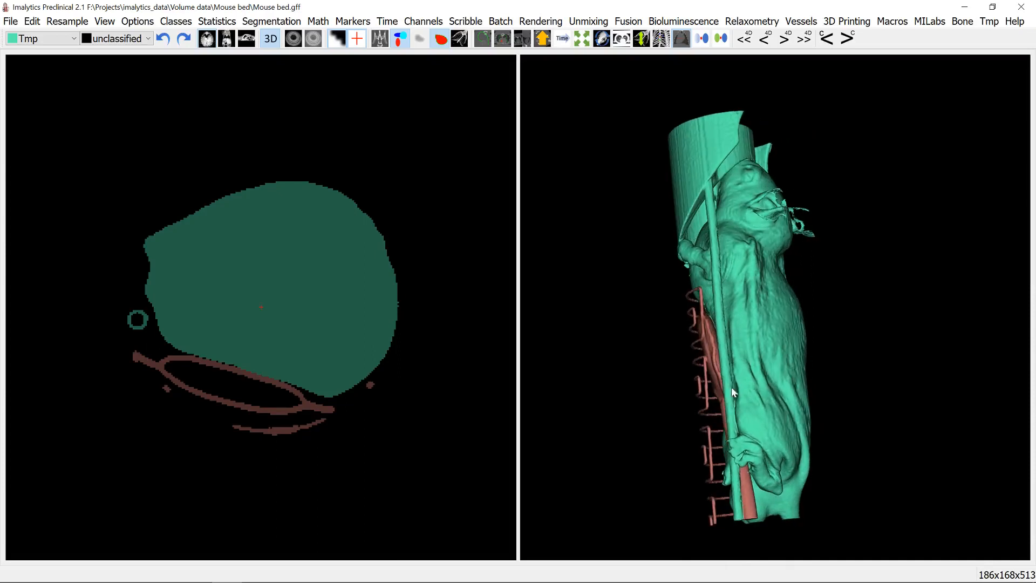
click(737, 443)
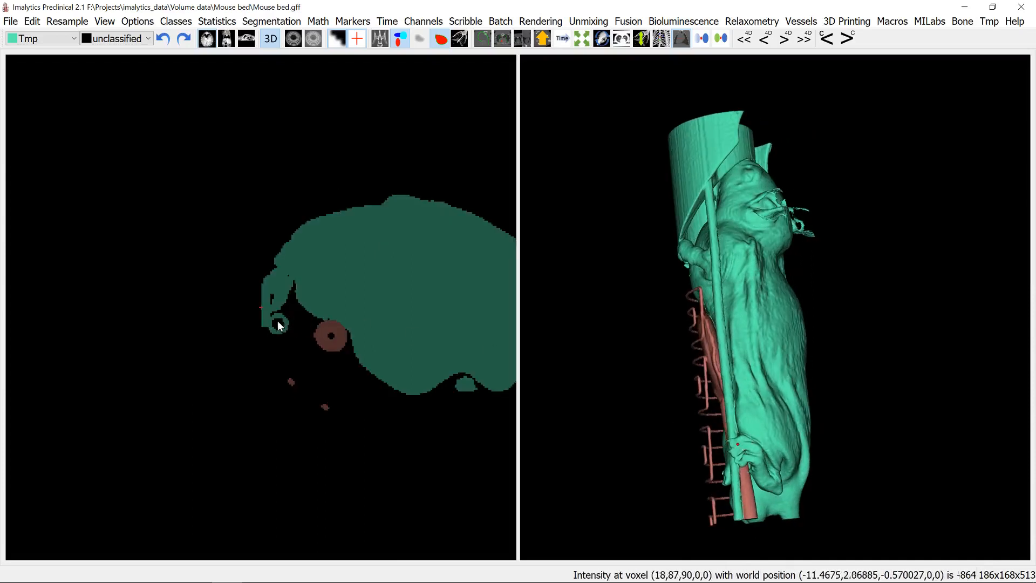
scroll(284, 312, down, 5)
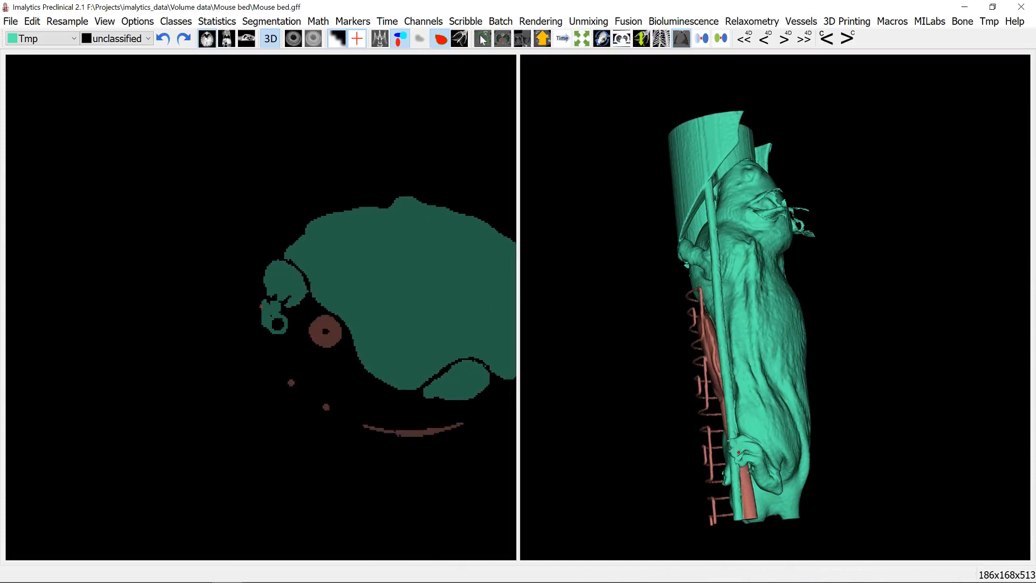
scroll(280, 323, up, 10)
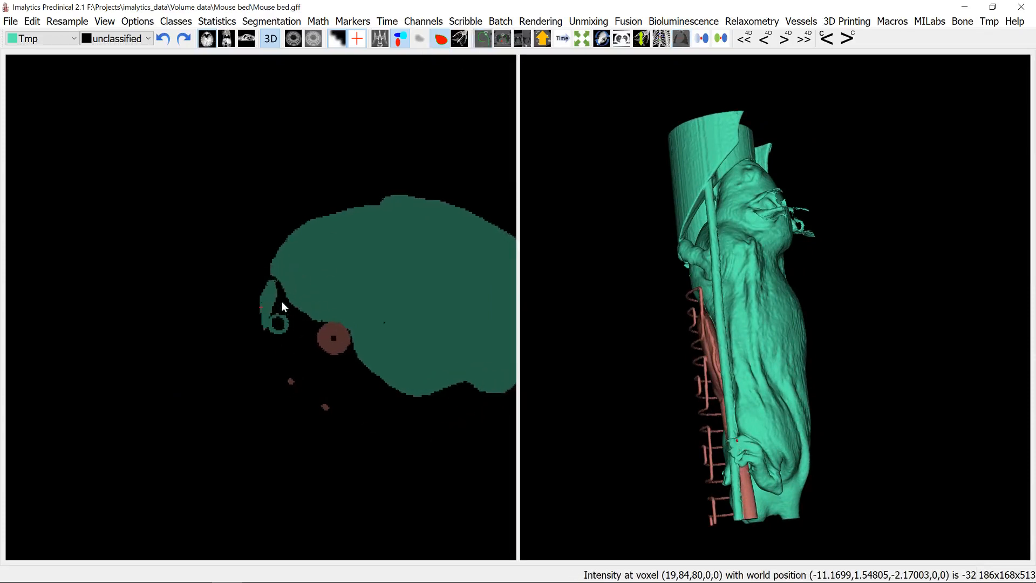
right_drag(238, 318, 300, 321)
mouse_move(274, 326)
mouse_down()
mouse_move(310, 320)
mouse_move(316, 349)
mouse_move(280, 358)
mouse_move(284, 326)
mouse_move(292, 332)
mouse_up()
scroll(293, 340, down, 10)
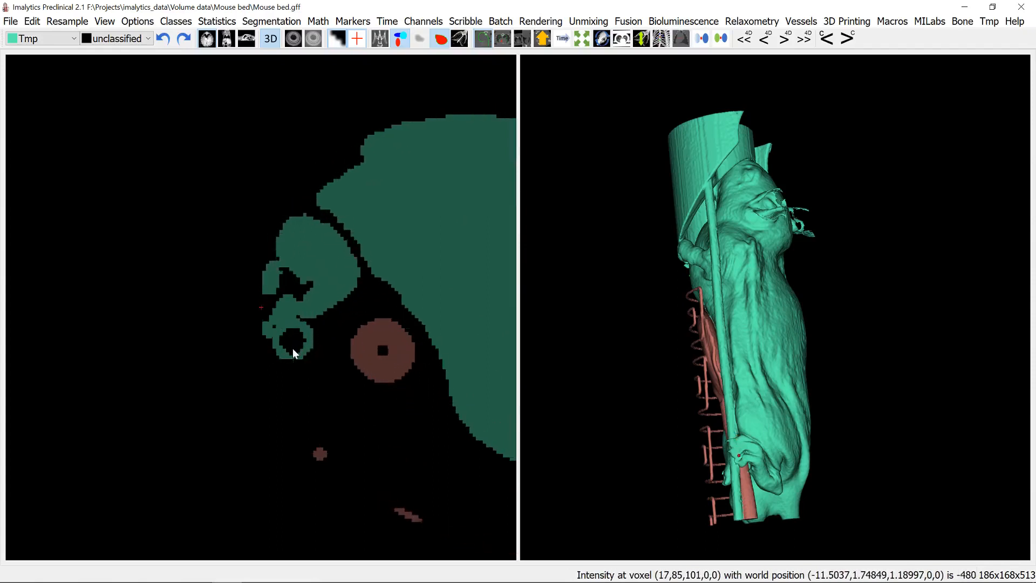
mouse_move(293, 360)
mouse_down()
mouse_move(272, 344)
mouse_move(291, 319)
mouse_move(316, 341)
mouse_move(298, 367)
mouse_move(275, 347)
mouse_up()
drag(718, 414, 842, 457)
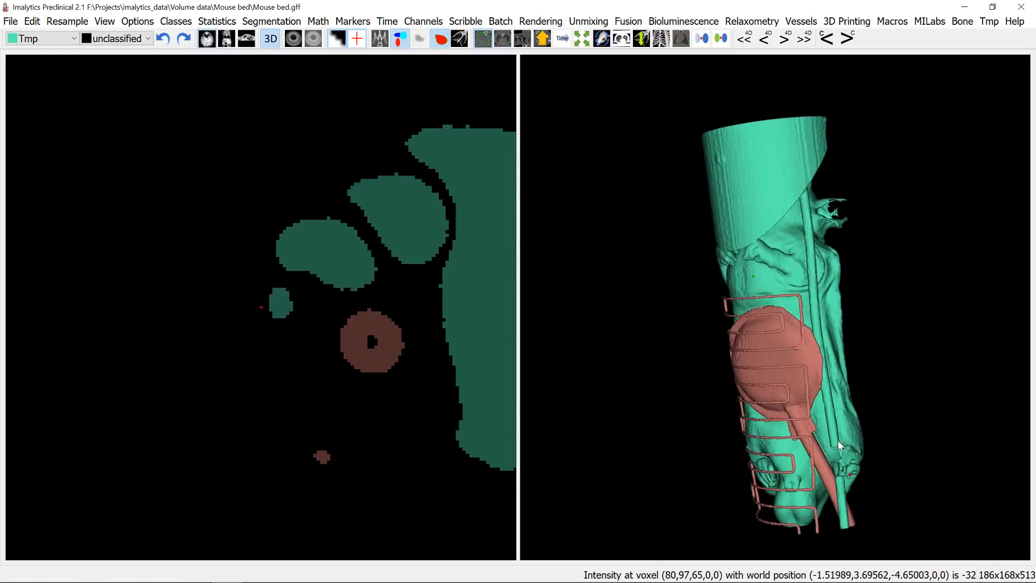
- Outline the tube where it touches the body just above the hind paw and erase this stretch from Tmp as well
drag(823, 364, 769, 361)
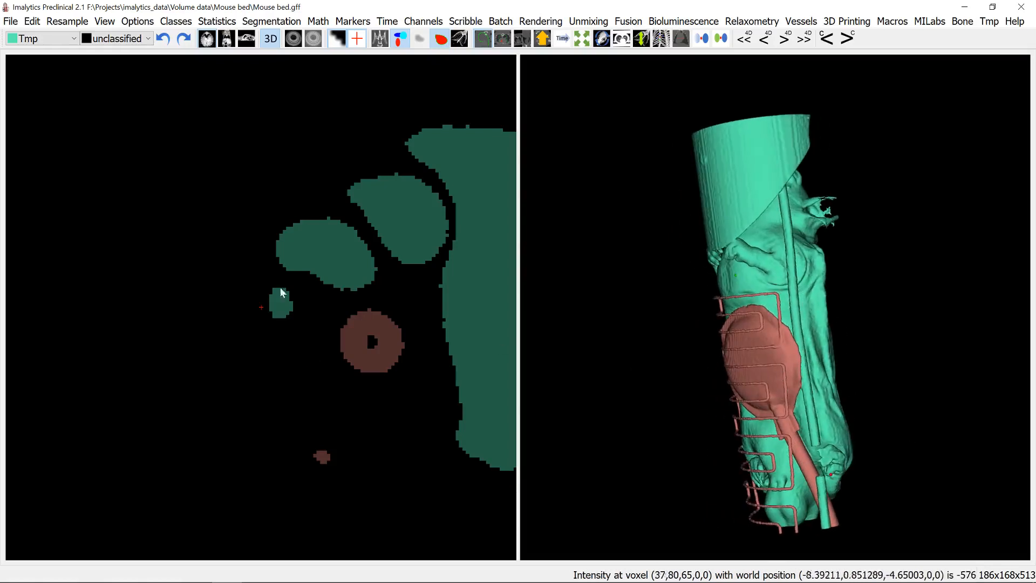
scroll(349, 328, down, 4)
scroll(349, 328, down, 5)
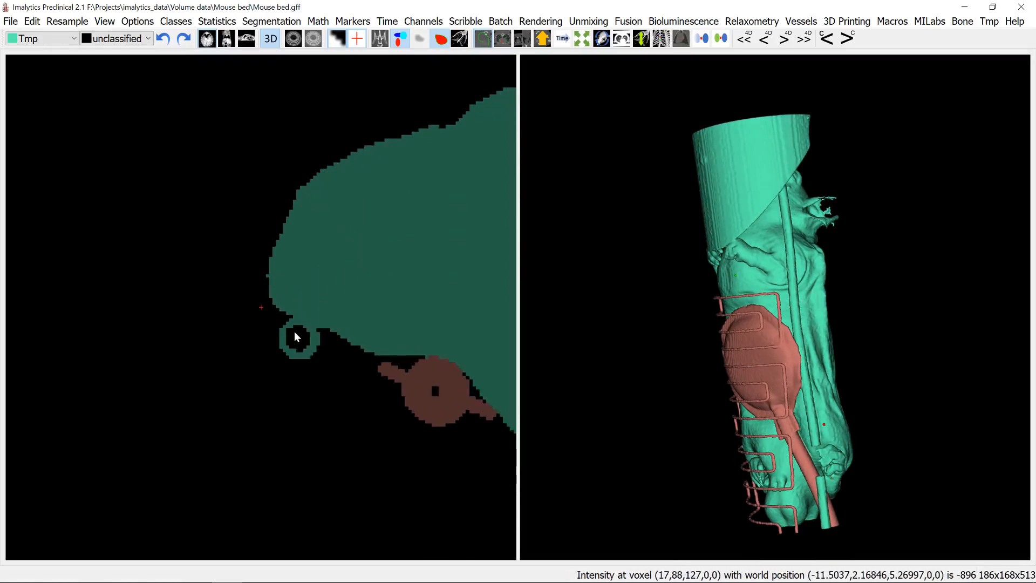
scroll(301, 349, down, 5)
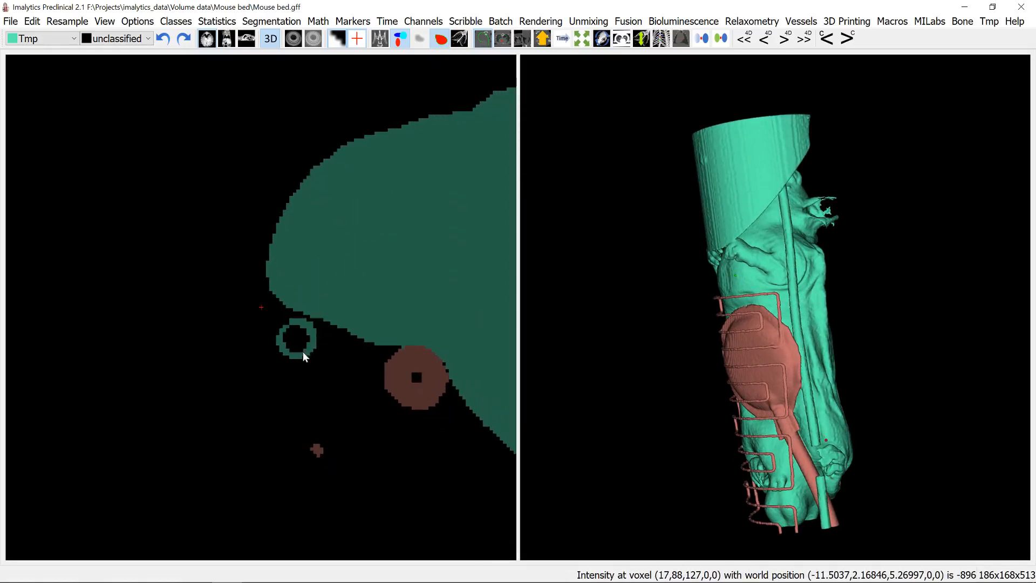
mouse_move(277, 326)
mouse_down()
mouse_move(301, 320)
mouse_move(318, 345)
mouse_move(294, 364)
mouse_move(269, 332)
mouse_move(291, 333)
mouse_move(298, 316)
mouse_move(317, 328)
mouse_move(318, 355)
mouse_move(281, 353)
mouse_move(280, 334)
mouse_up()
scroll(290, 328, down, 6)
scroll(296, 333, down, 6)
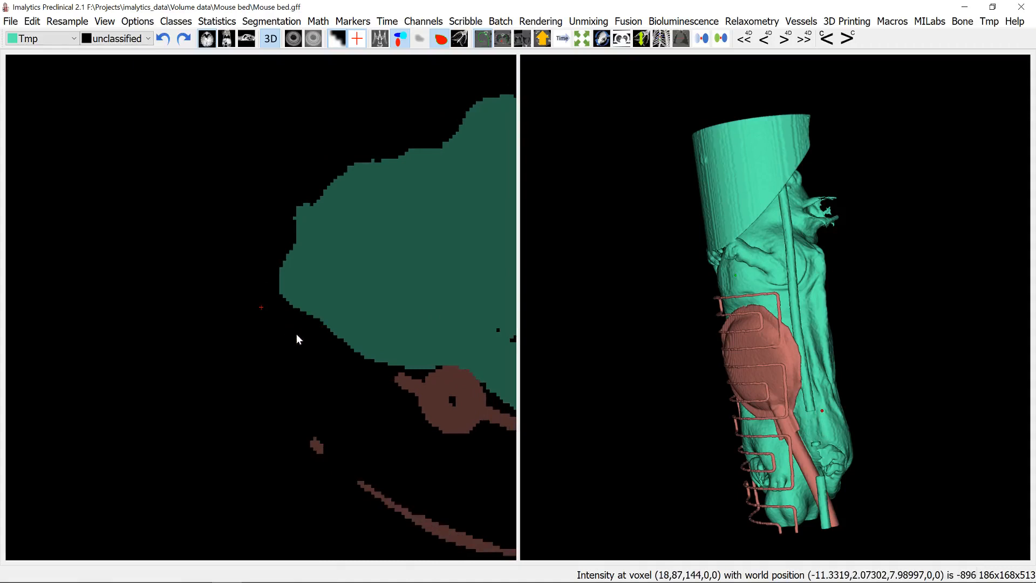
- Follow the tube through the slices and erase its outlined cross-section from Tmp where it touches the body near the front leg
scroll(289, 343, down, 7)
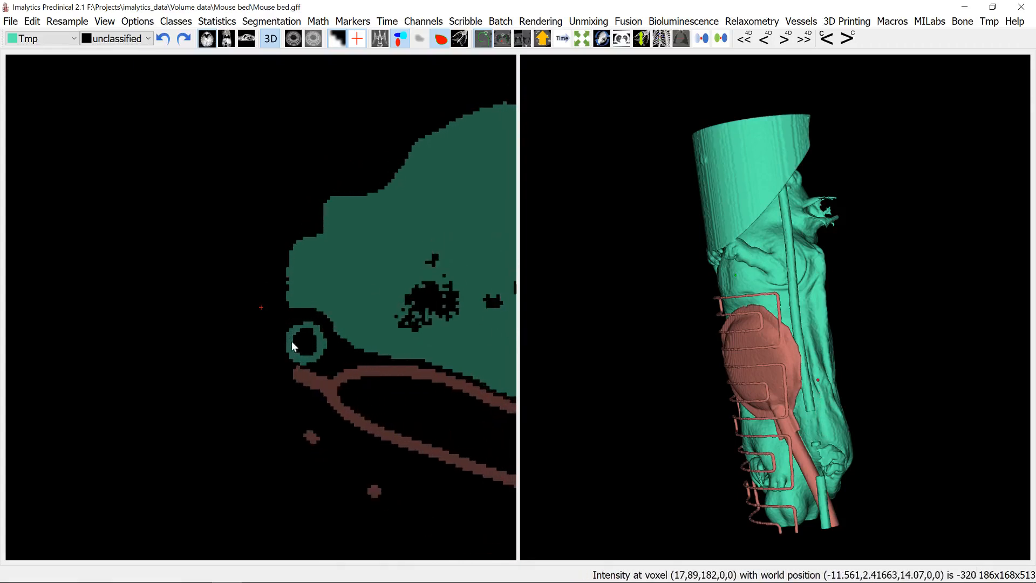
scroll(301, 340, down, 20)
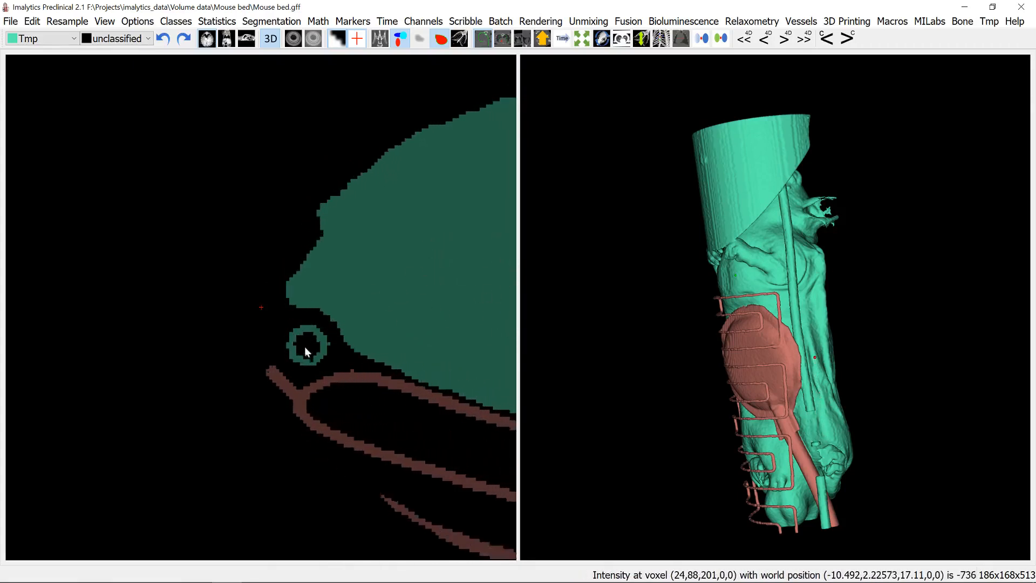
scroll(303, 358, down, 20)
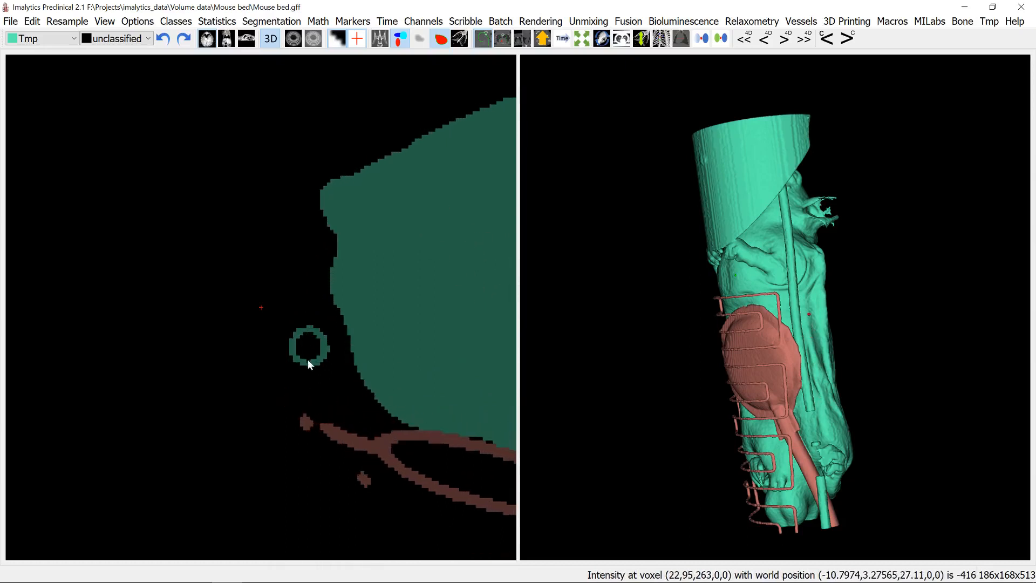
scroll(304, 350, down, 8)
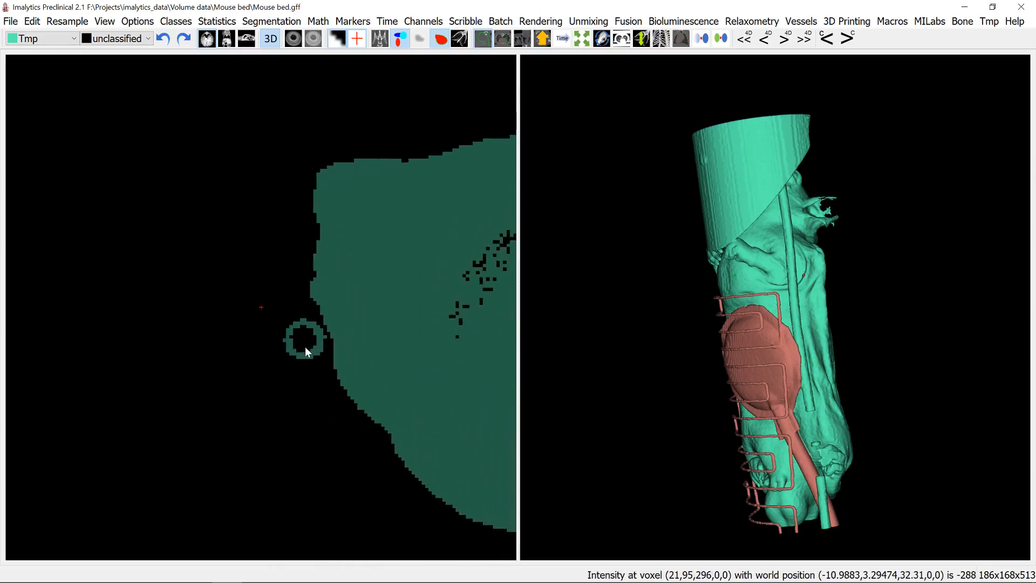
scroll(301, 333, down, 4)
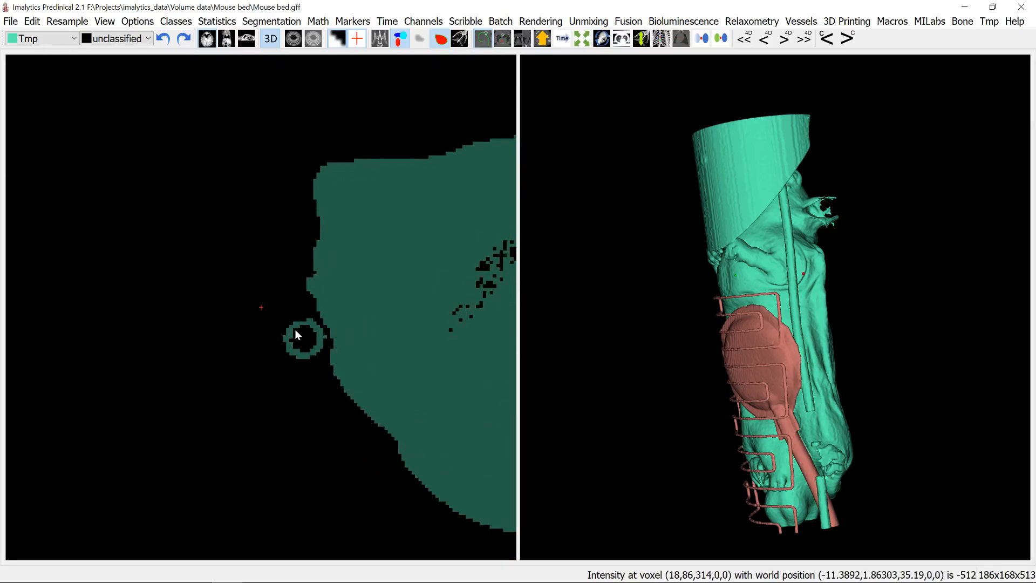
scroll(295, 334, down, 1)
mouse_move(298, 338)
mouse_down()
mouse_move(292, 327)
mouse_move(315, 321)
mouse_move(327, 345)
mouse_move(304, 367)
mouse_up()
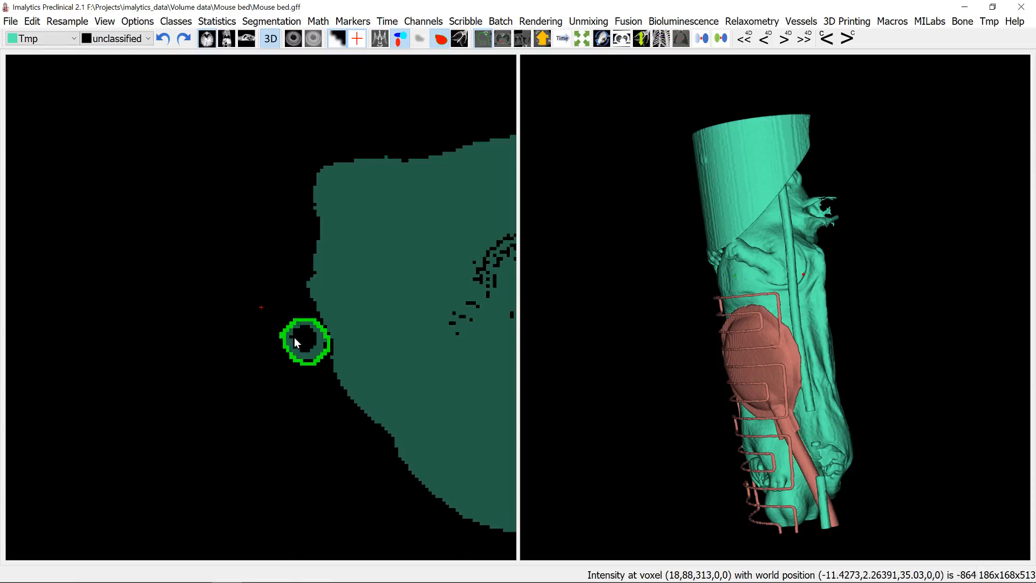
mouse_move(293, 338)
mouse_down()
mouse_move(311, 313)
mouse_move(325, 329)
mouse_move(300, 355)
mouse_move(276, 326)
mouse_move(293, 334)
mouse_move(296, 299)
mouse_move(293, 329)
mouse_move(300, 314)
mouse_up()
mouse_move(281, 352)
mouse_down()
mouse_move(311, 323)
mouse_move(310, 354)
mouse_up()
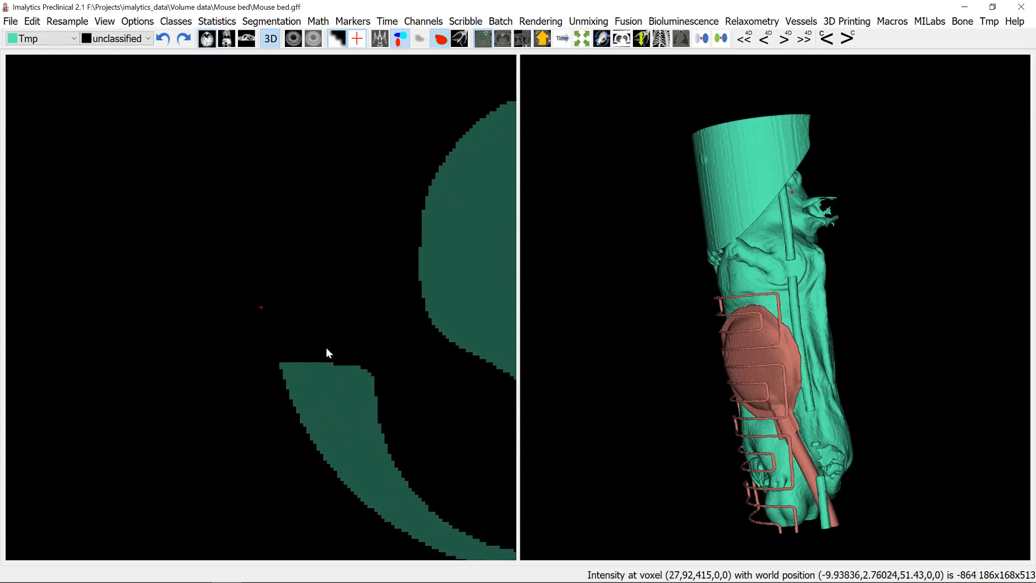
- Fill the separated upper and middle tube segments of Tmp into unclassified with unlimited region fills
right_click(788, 219)
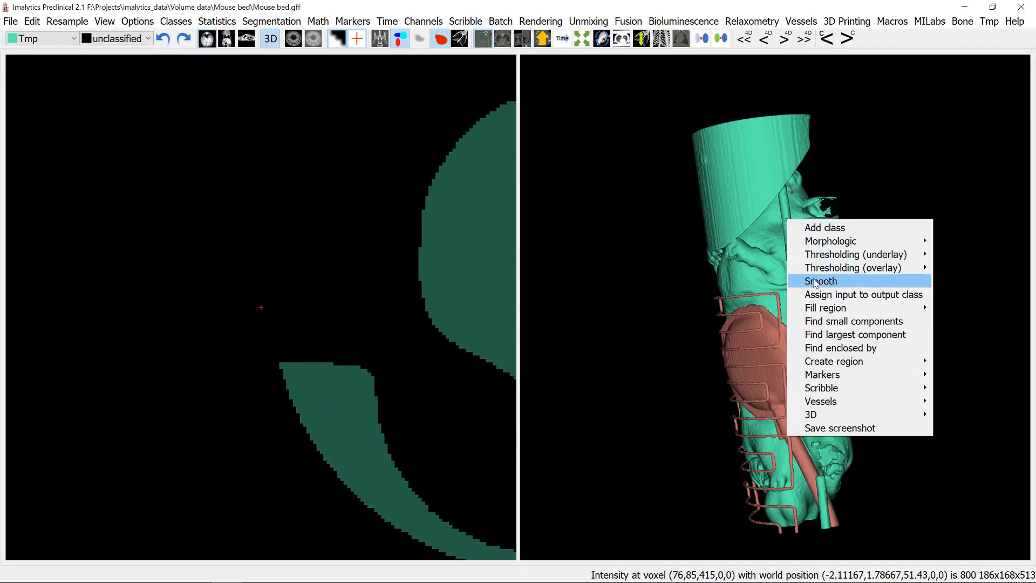
mouse_move(821, 308)
click(762, 308)
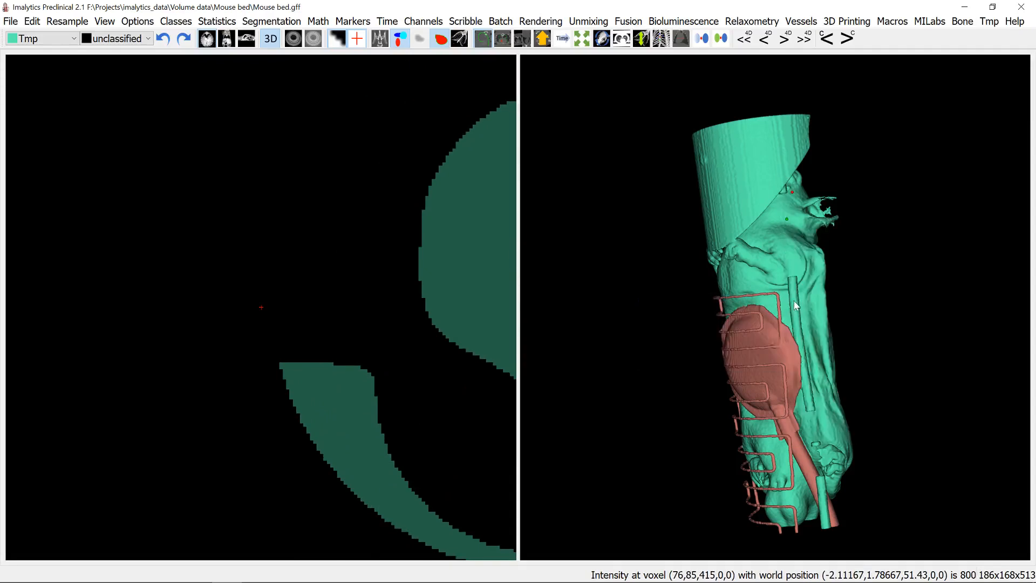
right_click(795, 305)
mouse_move(803, 388)
click(769, 389)
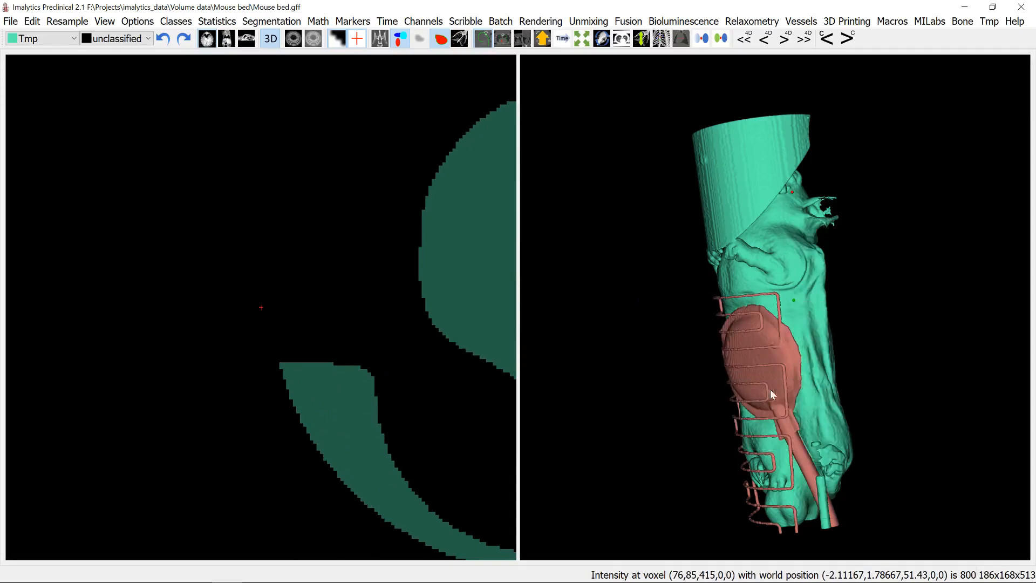
- Fill the lower tube segment and the remaining fragment beside the hind paw from Tmp into unclassified with unlimited region fills
right_click(823, 493)
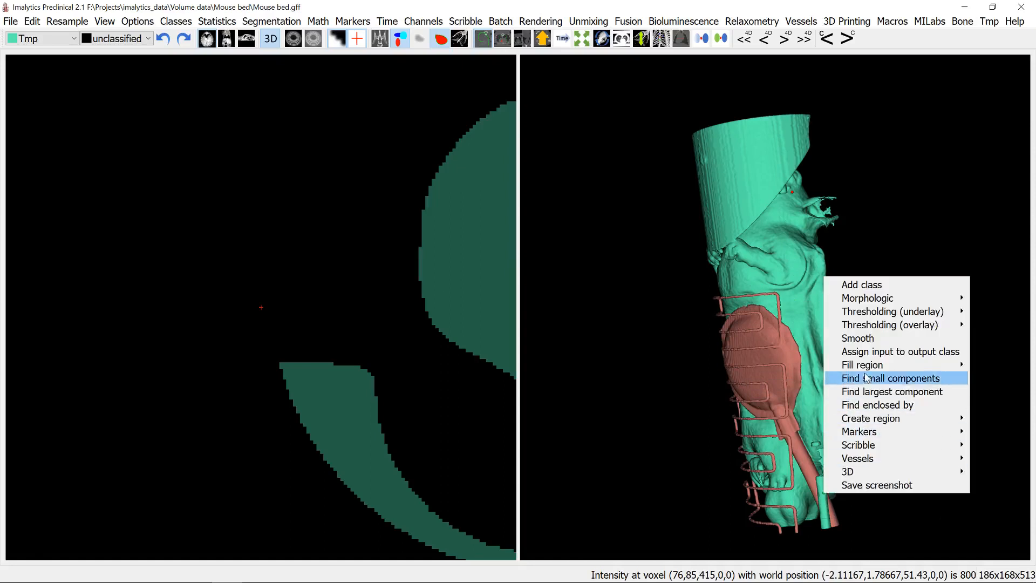
mouse_move(866, 370)
click(734, 364)
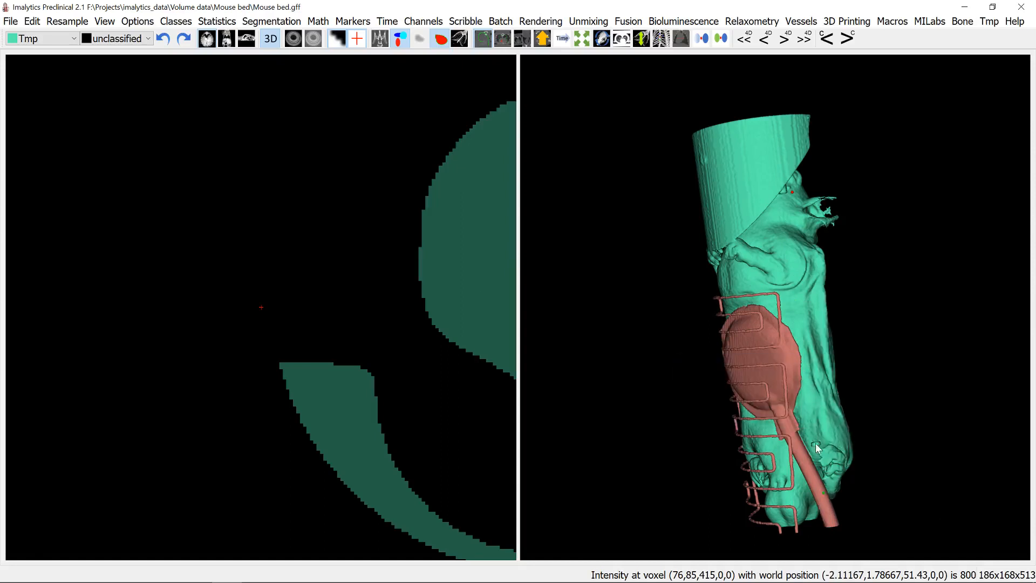
right_click(814, 442)
mouse_move(863, 315)
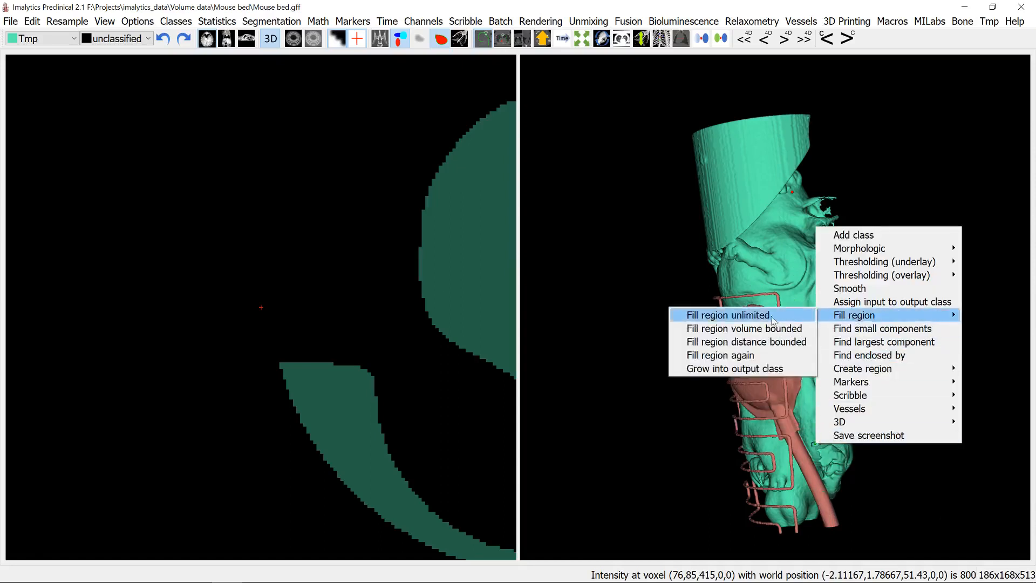
click(771, 315)
- Locate where the front paws touch the head-end tube and show the sagittal slice view at that spot
drag(782, 201, 642, 230)
drag(716, 215, 687, 127)
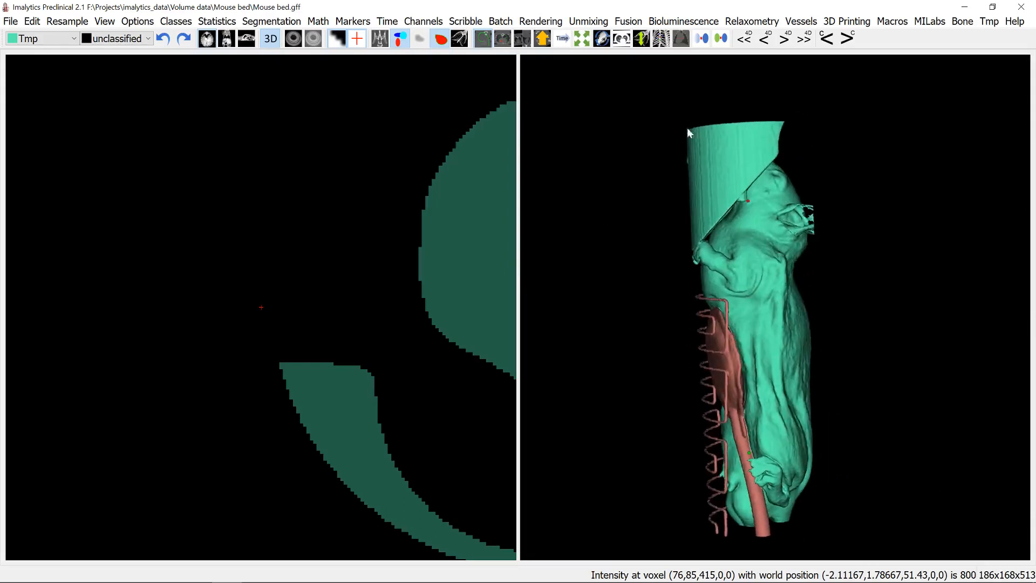
drag(726, 160, 783, 232)
click(787, 235)
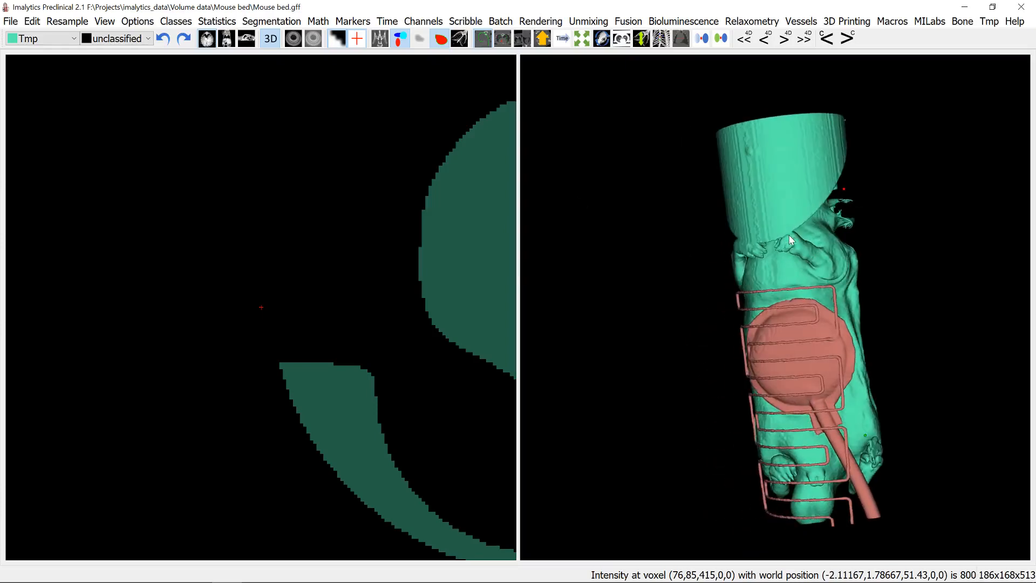
click(246, 39)
ctrl+scroll(537, 204, down, 3)
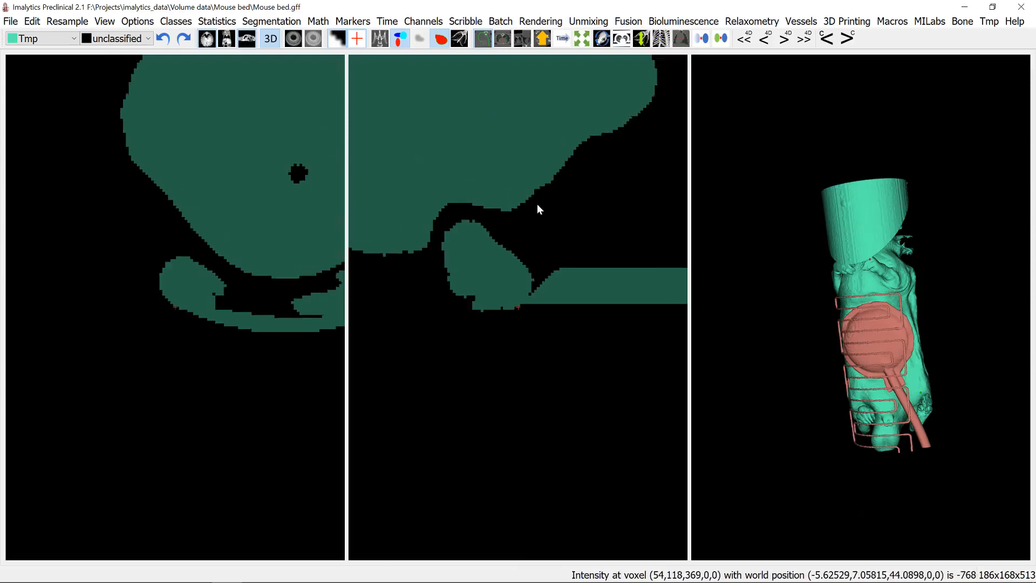
scroll(538, 305, down, 6)
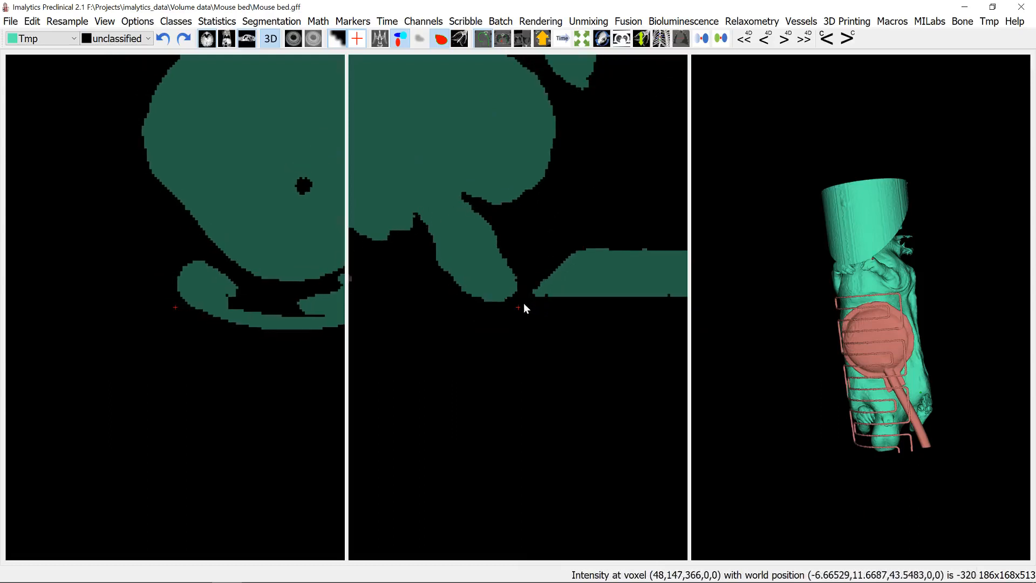
- Cut the front paws free from the head-end tube by erasing diagonal lines of Tmp between them in successive sagittal slices
mouse_move(526, 296)
mouse_down()
mouse_move(567, 258)
mouse_move(555, 269)
mouse_up()
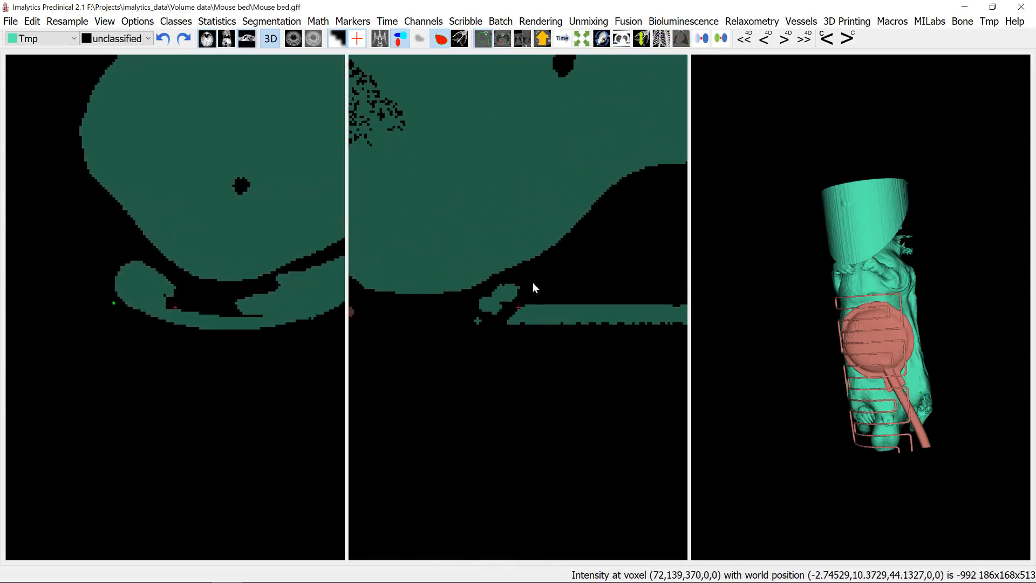
drag(532, 293, 496, 328)
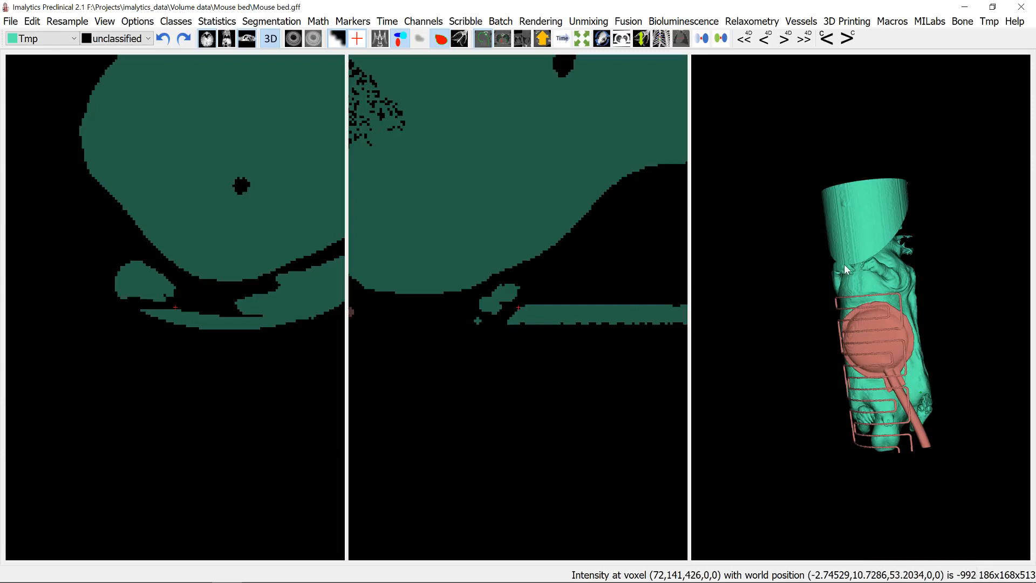
drag(503, 318, 549, 283)
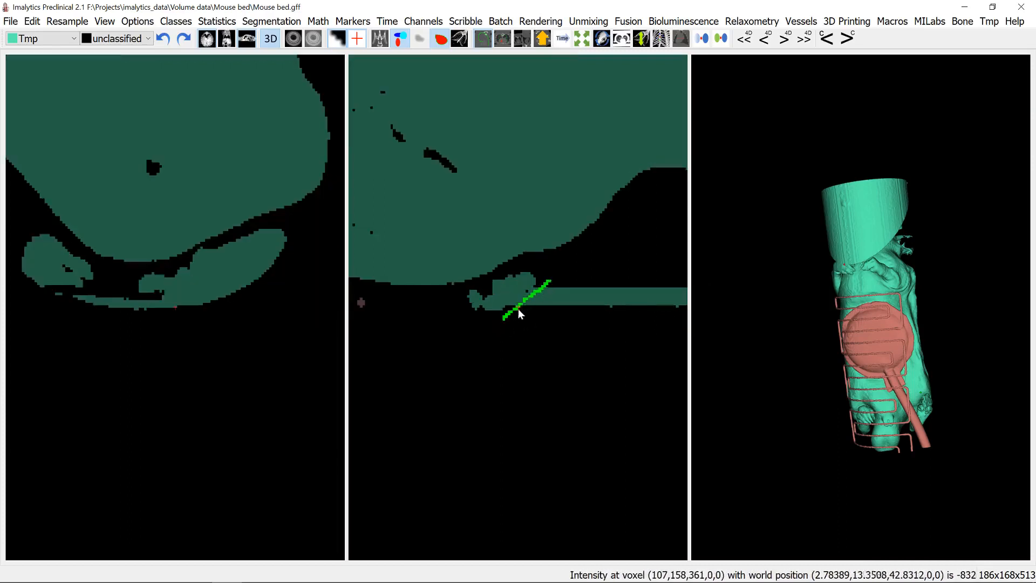
right_drag(518, 308, 525, 293)
drag(525, 293, 558, 265)
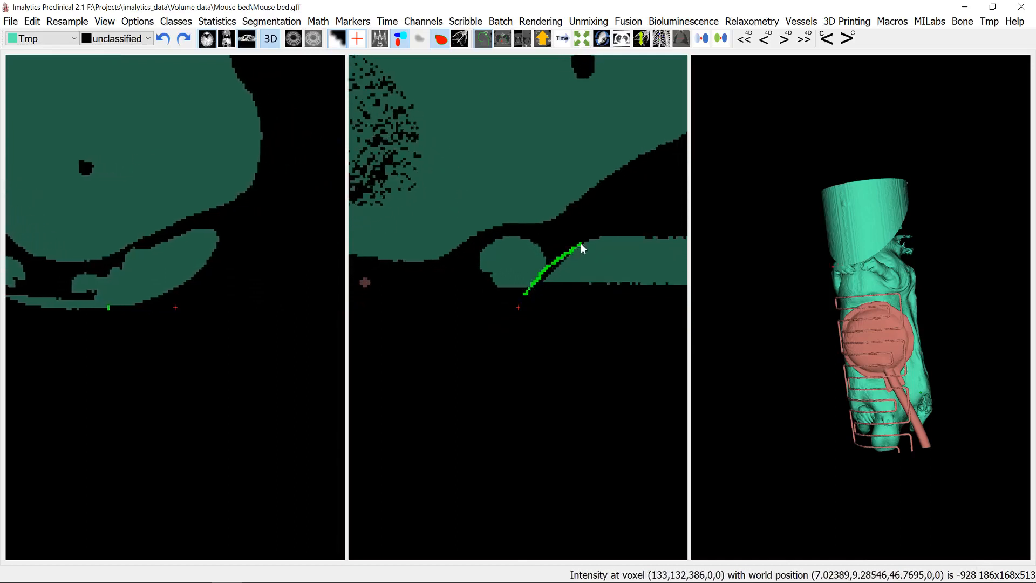
right_drag(580, 244, 560, 294)
drag(530, 289, 504, 315)
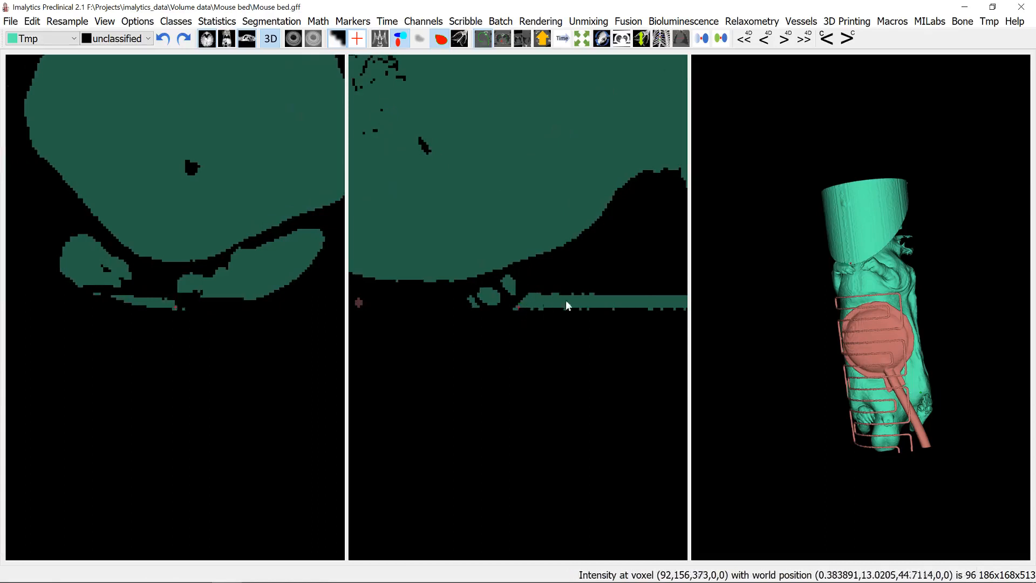
- Separate the top of the head from the surrounding tube by erasing thin lines of Tmp along the contact in sagittal slices
drag(835, 284, 865, 247)
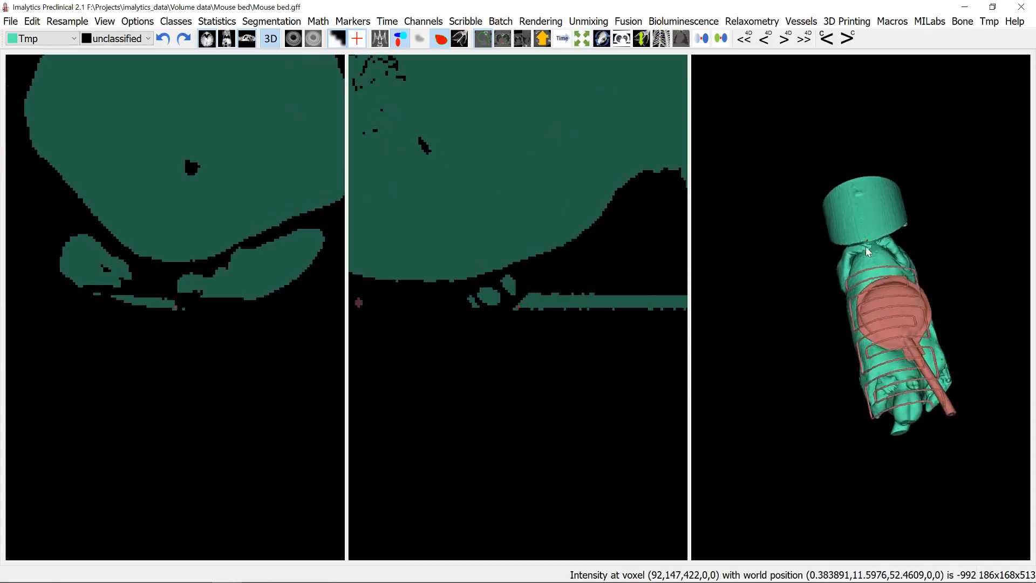
right_drag(867, 269, 889, 230)
middle_drag(890, 234, 863, 271)
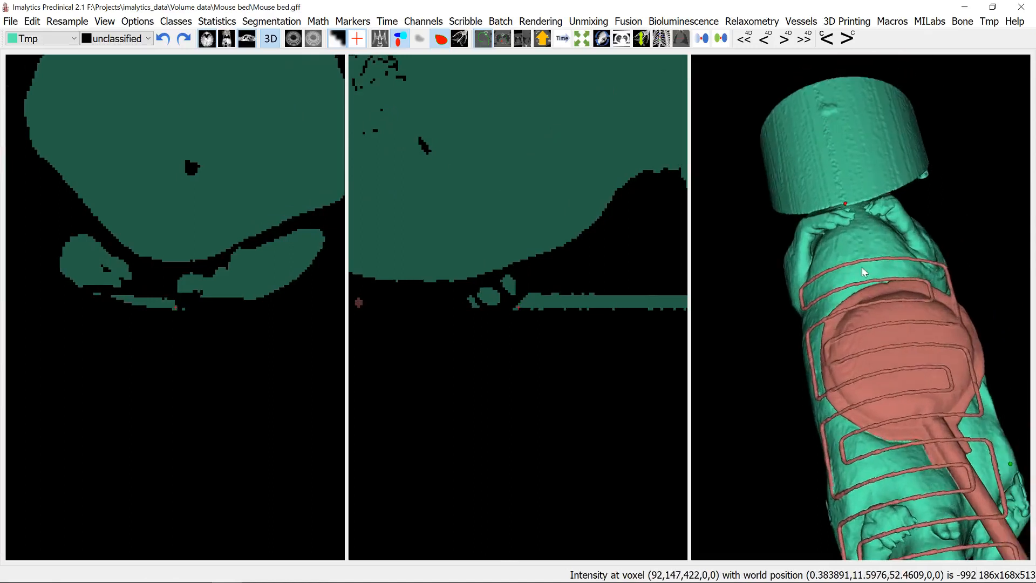
drag(892, 189, 811, 135)
click(815, 141)
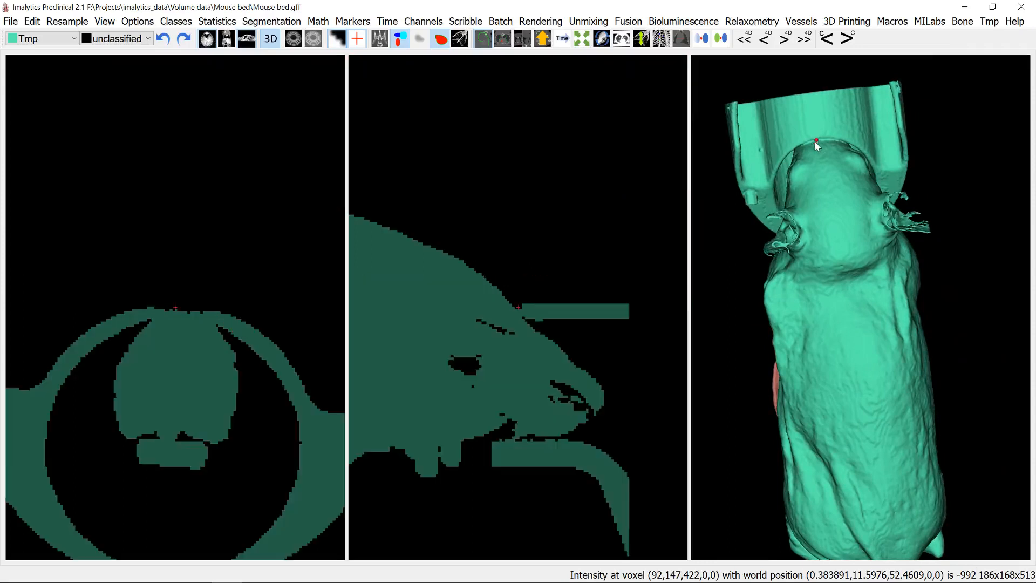
mouse_move(514, 301)
mouse_down()
mouse_move(539, 329)
mouse_move(523, 335)
mouse_up()
scroll(539, 329, down, 8)
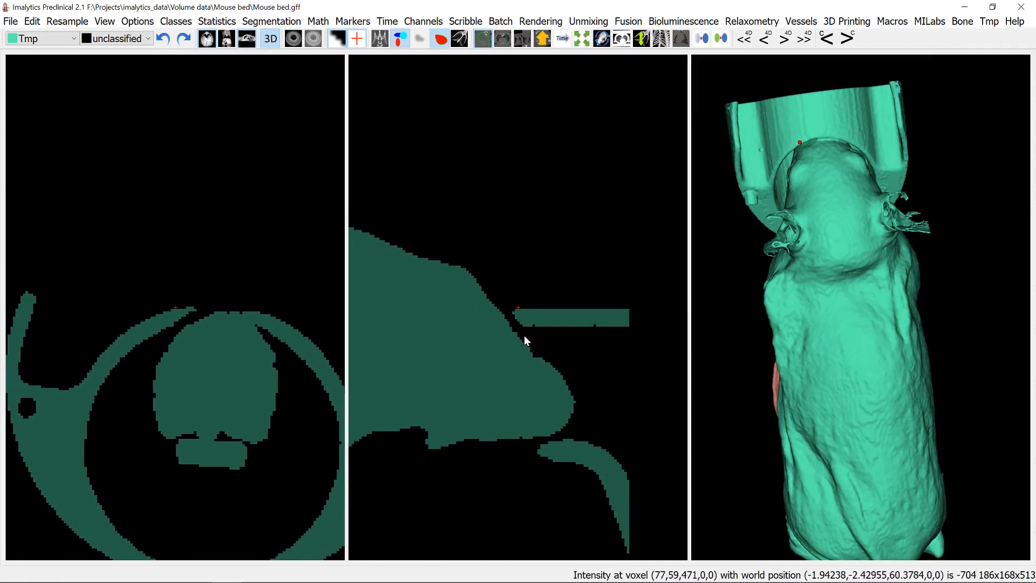
scroll(520, 325, up, 5)
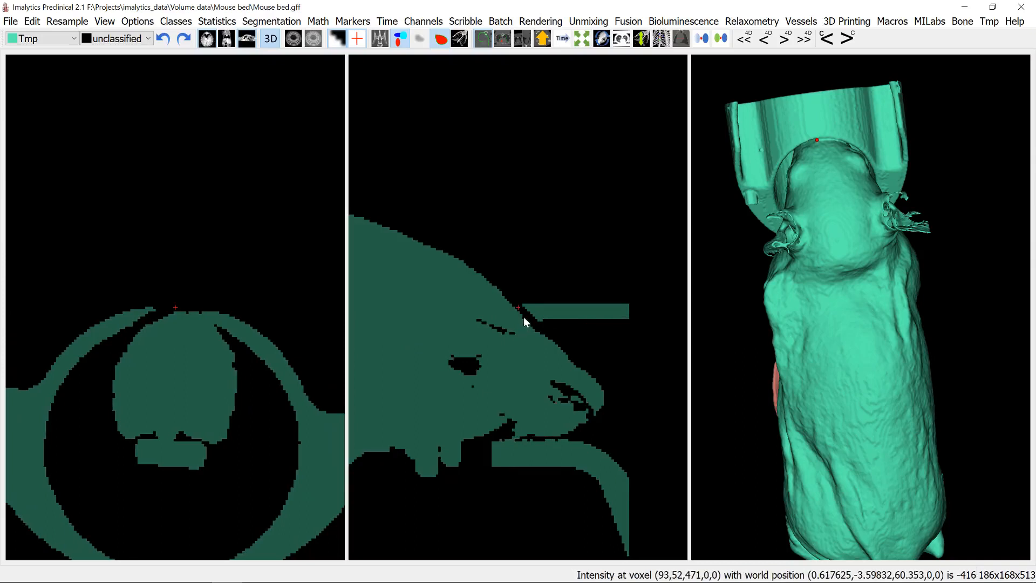
drag(514, 296, 537, 324)
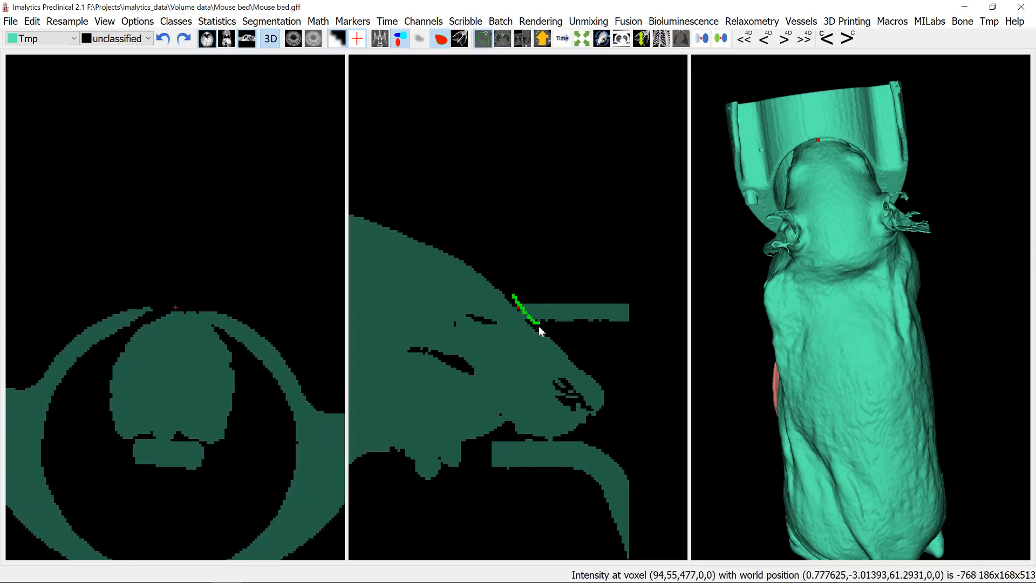
scroll(538, 317, up, 5)
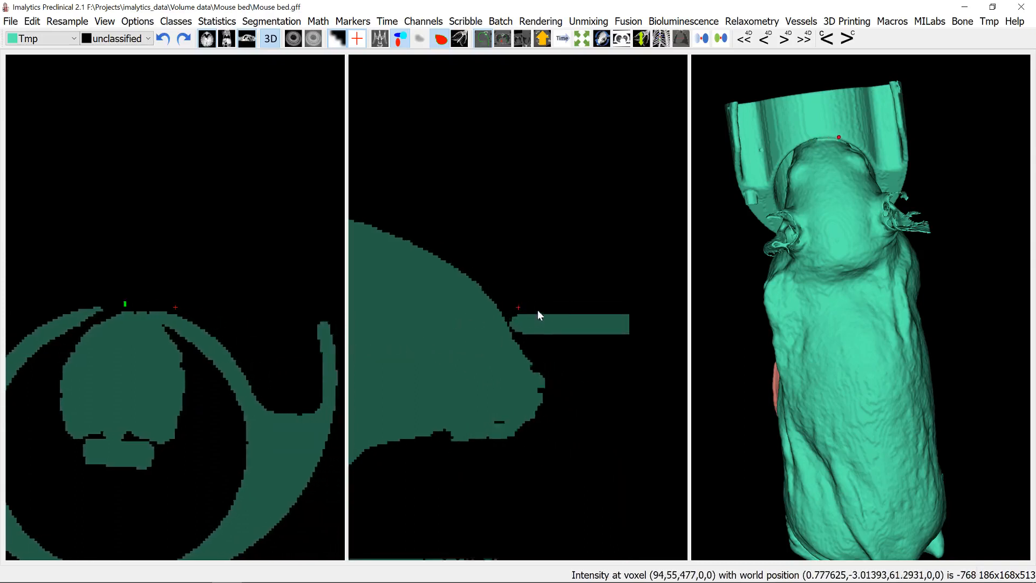
drag(508, 305, 522, 343)
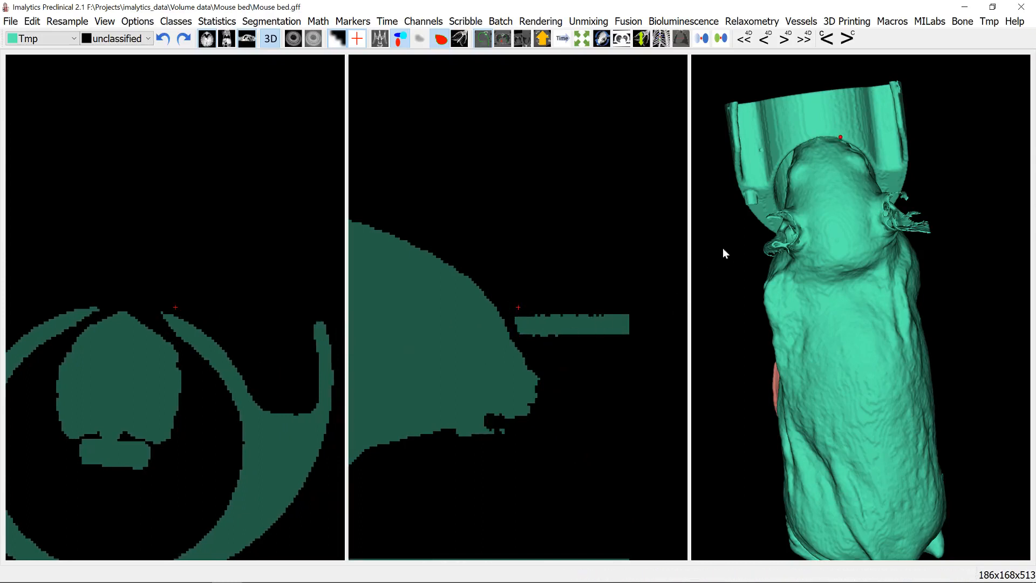
- Fill the detached head-end tube from Tmp into unclassified with an unlimited region fill
drag(881, 245, 885, 208)
right_click(826, 121)
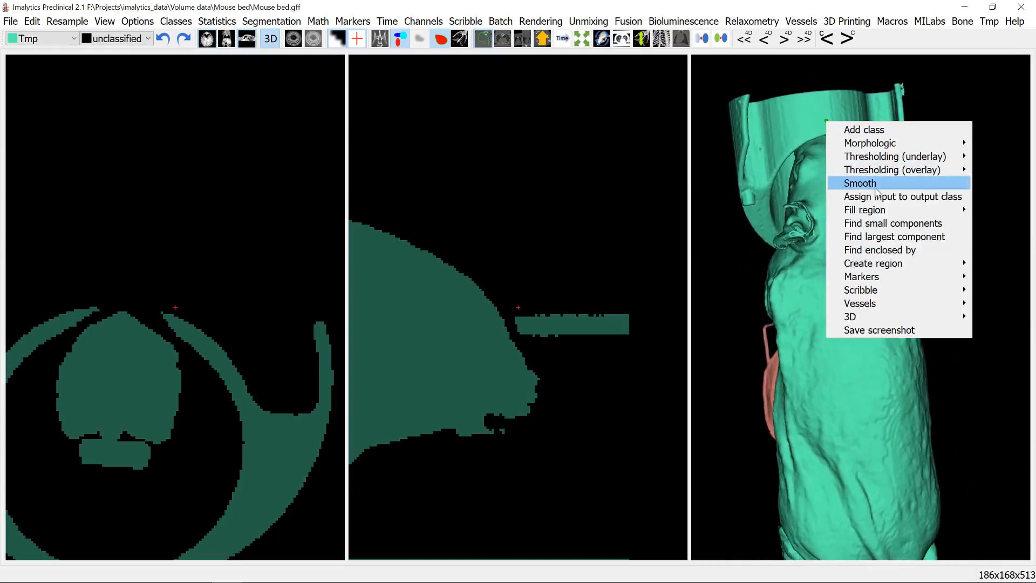
mouse_move(824, 215)
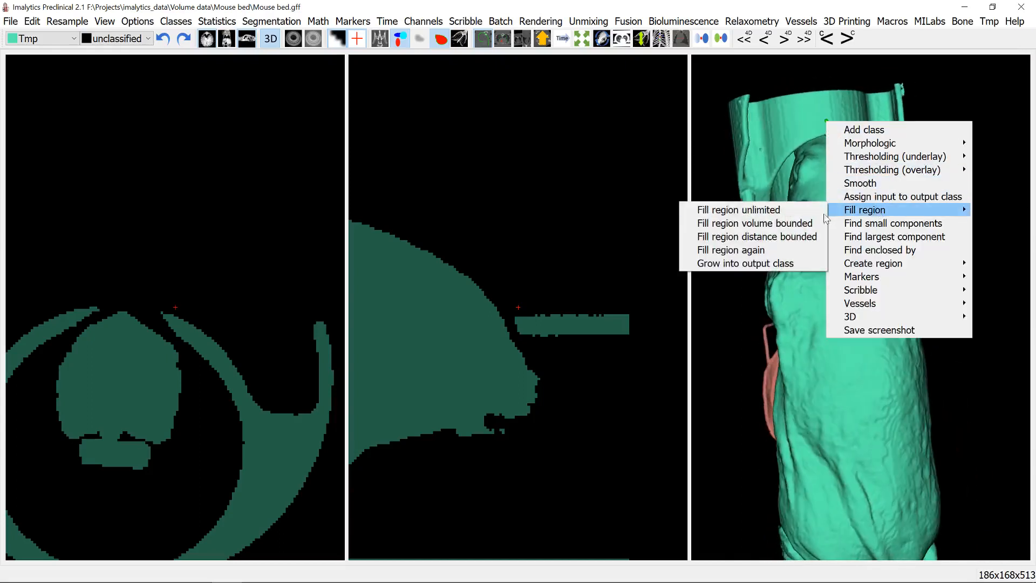
click(754, 210)
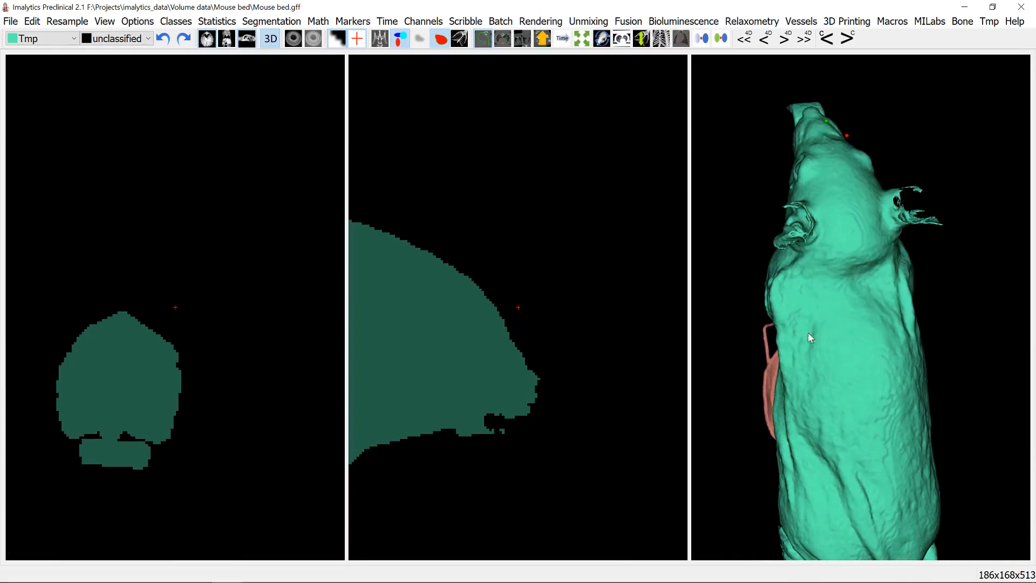
- Add a new class named Mouse and use it as the output class
drag(833, 362, 828, 302)
right_click(817, 270)
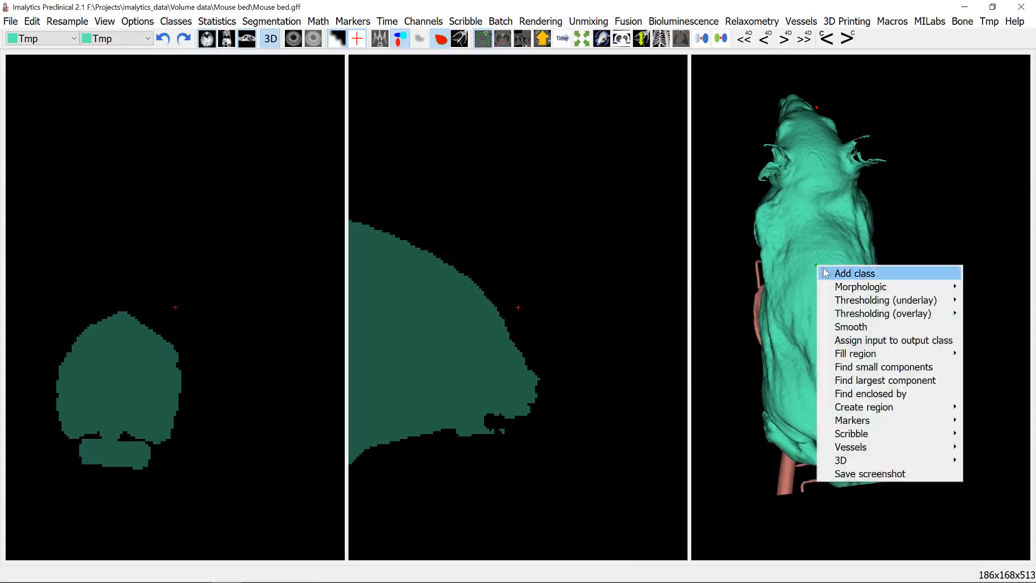
click(824, 272)
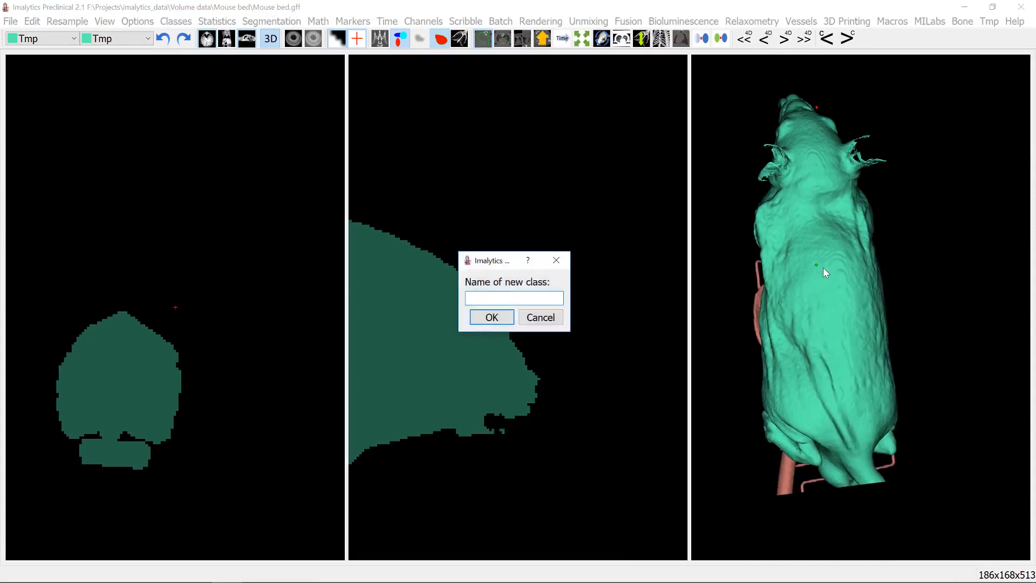
key(Return)
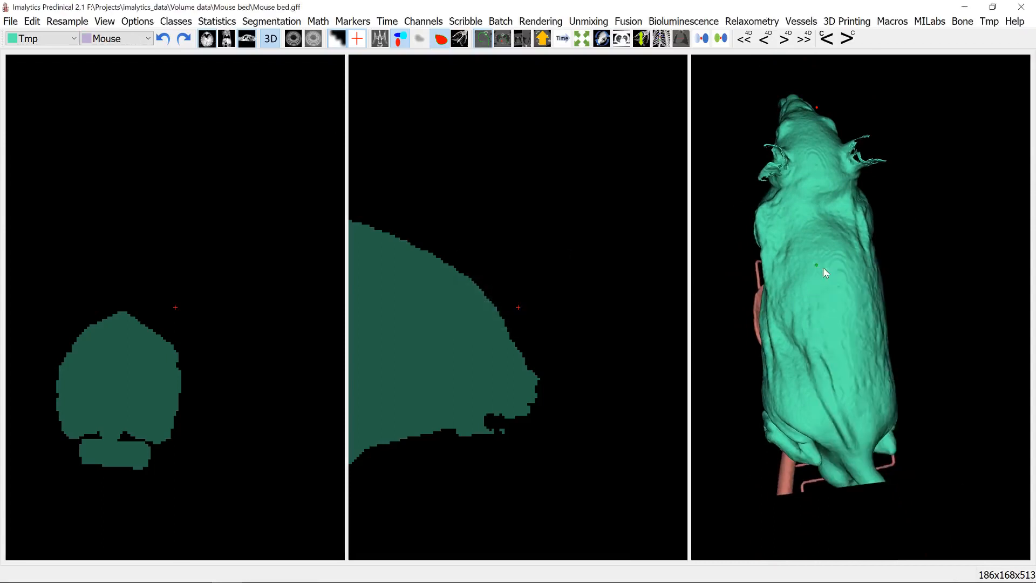
- Fill the whole mouse body from Tmp into the Mouse class with an unlimited region fill
right_click(823, 267)
mouse_move(886, 359)
click(810, 355)
drag(863, 232, 820, 271)
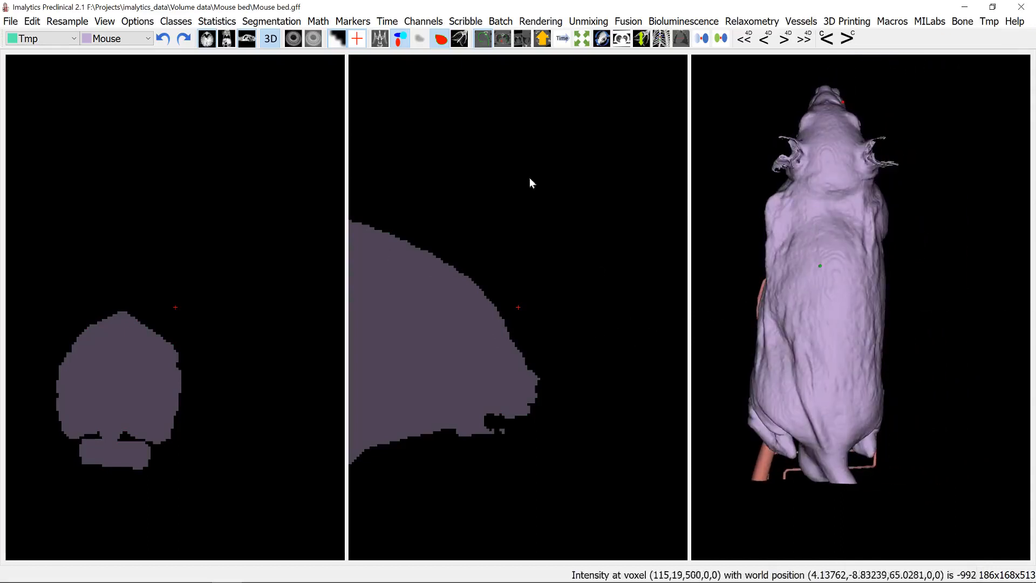
- Hide the sagittal view and examine the axial slices through the mouse's torso for unclassified holes inside the body
click(247, 39)
click(725, 247)
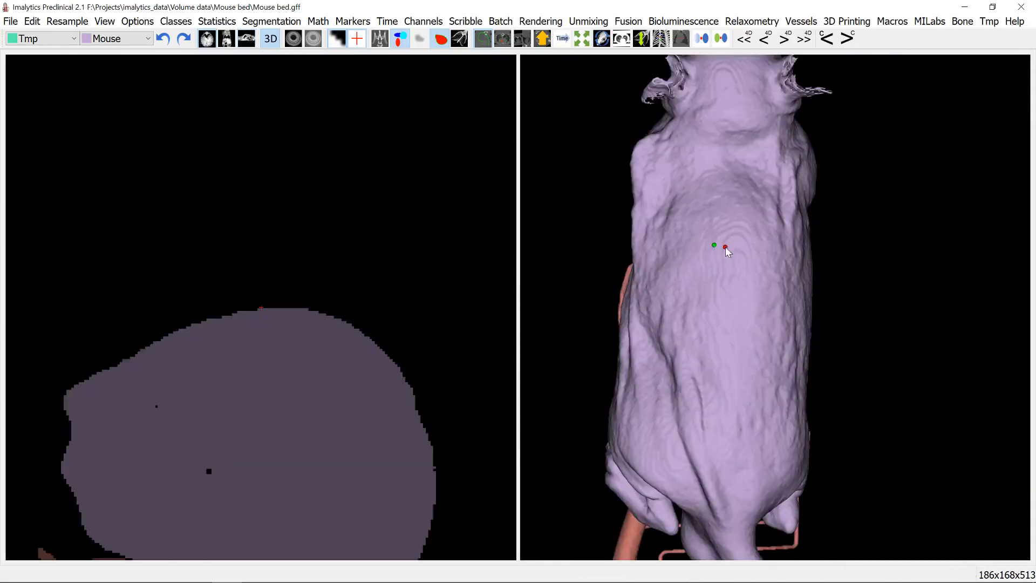
scroll(250, 420, up, 10)
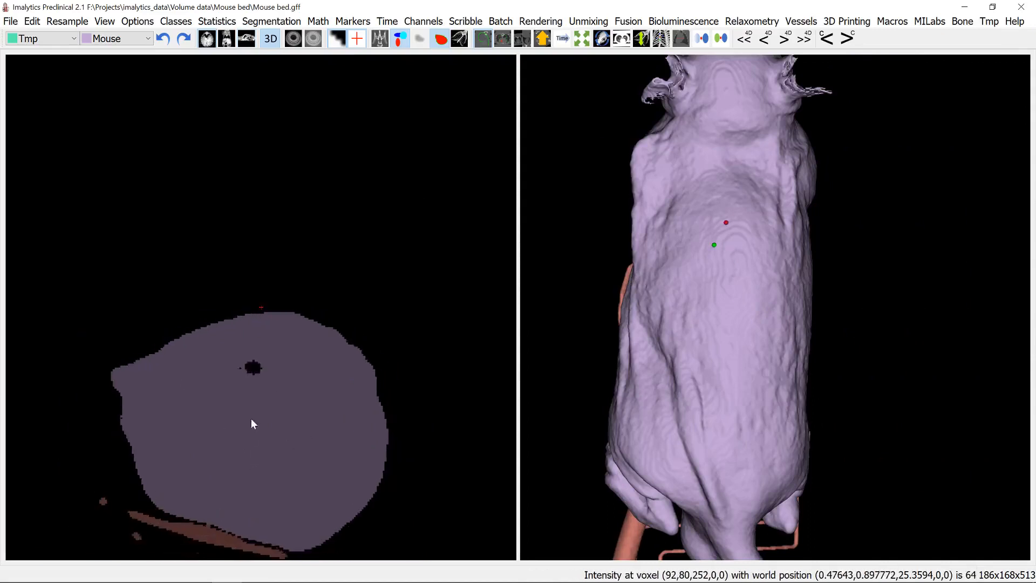
scroll(280, 475, down, 15)
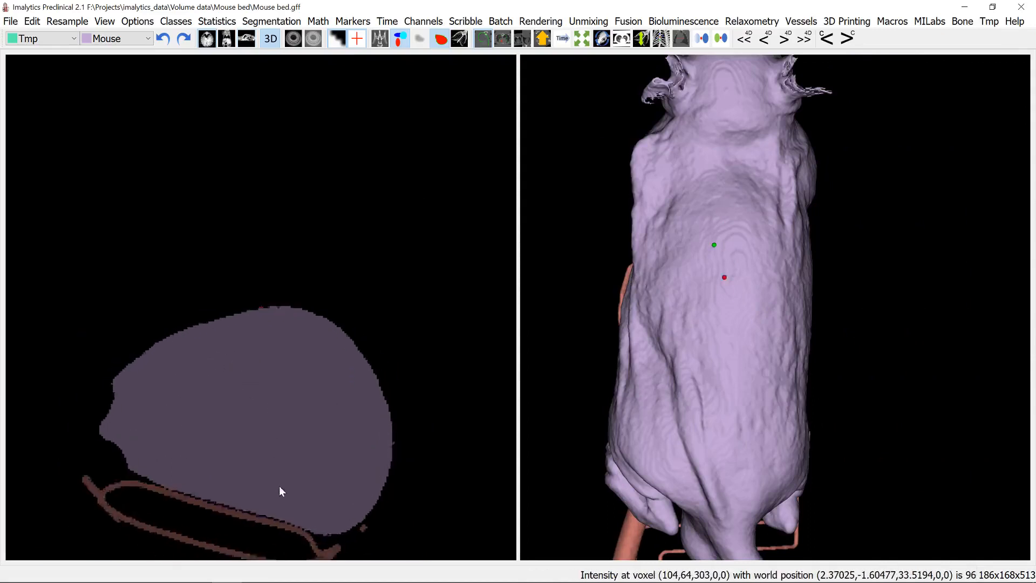
scroll(287, 431, up, 15)
scroll(291, 409, down, 5)
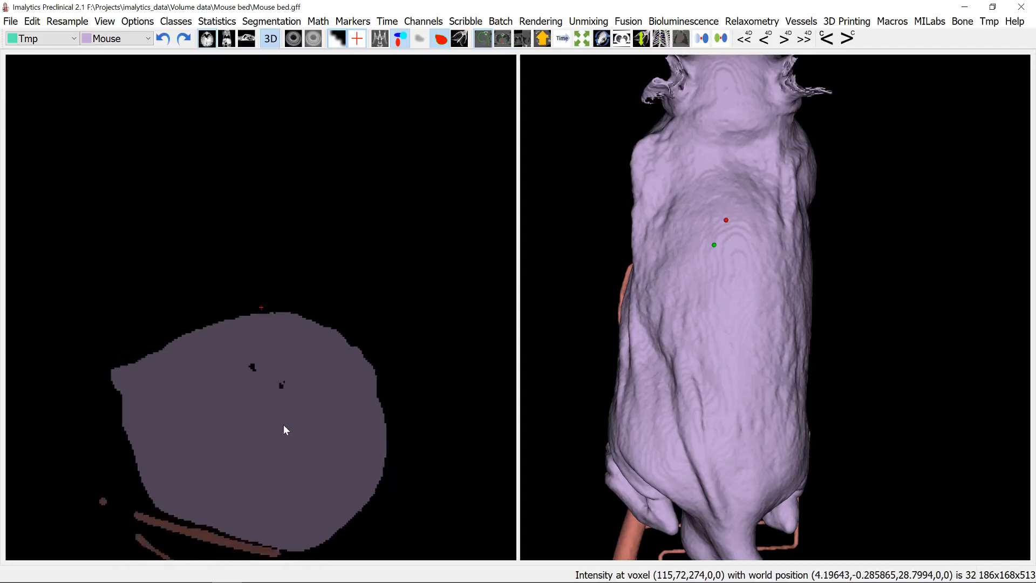
scroll(284, 417, up, 3)
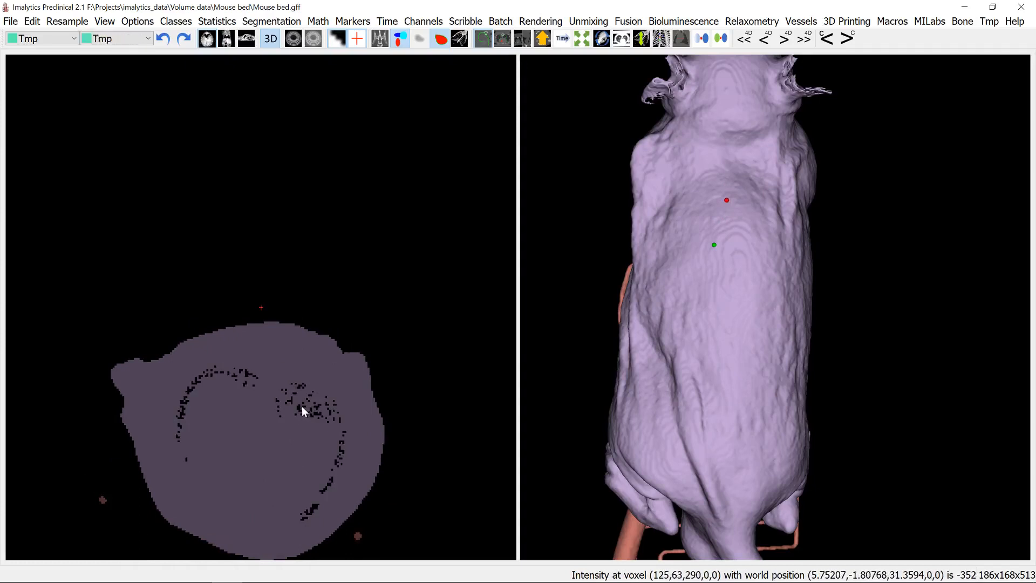
- Assign unclassified voxels enclosed by Mouse to the Mouse class using Find enclosed by with a minimum enclosing ratio of 1.0
click(94, 45)
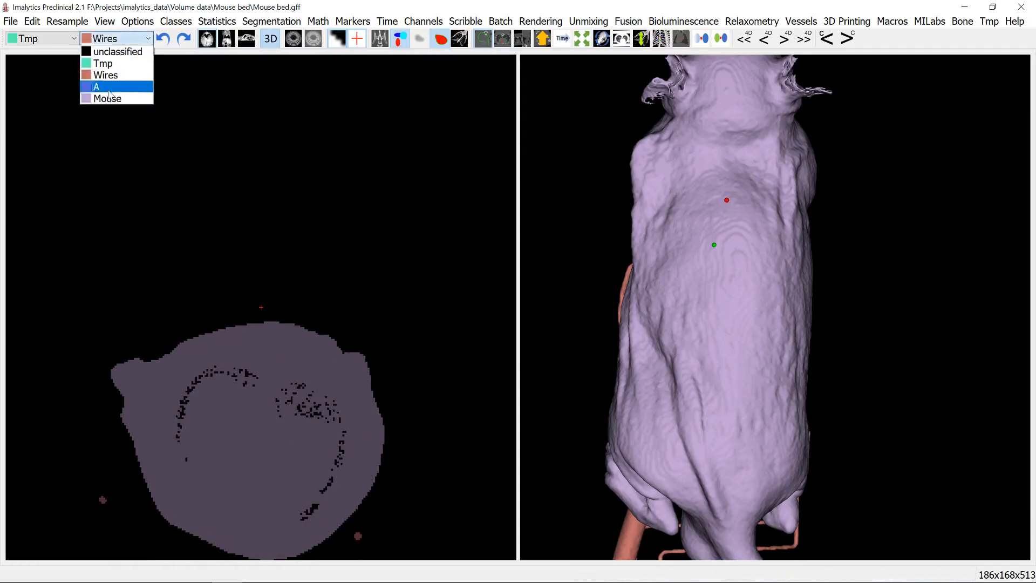
click(108, 99)
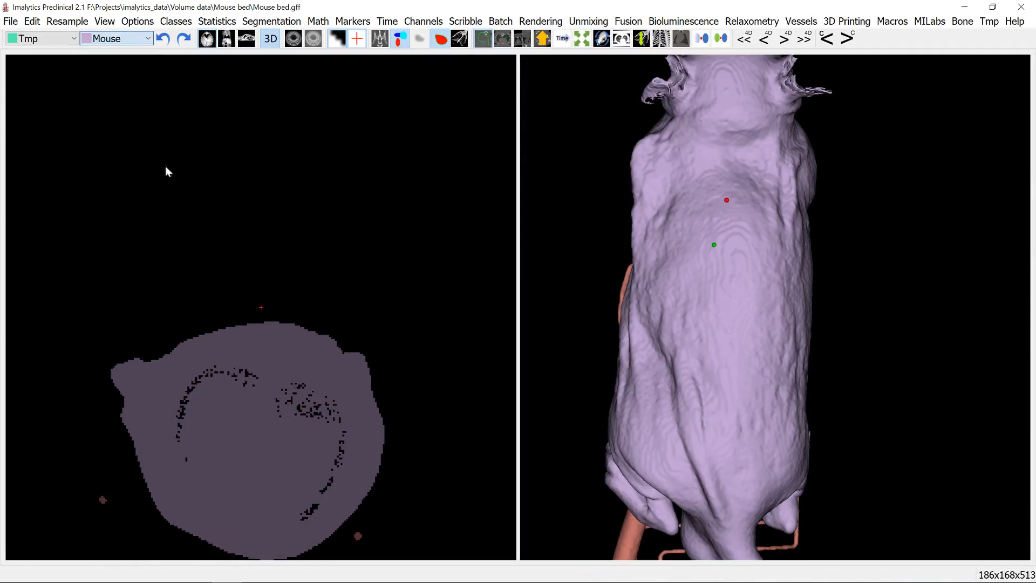
right_click(247, 374)
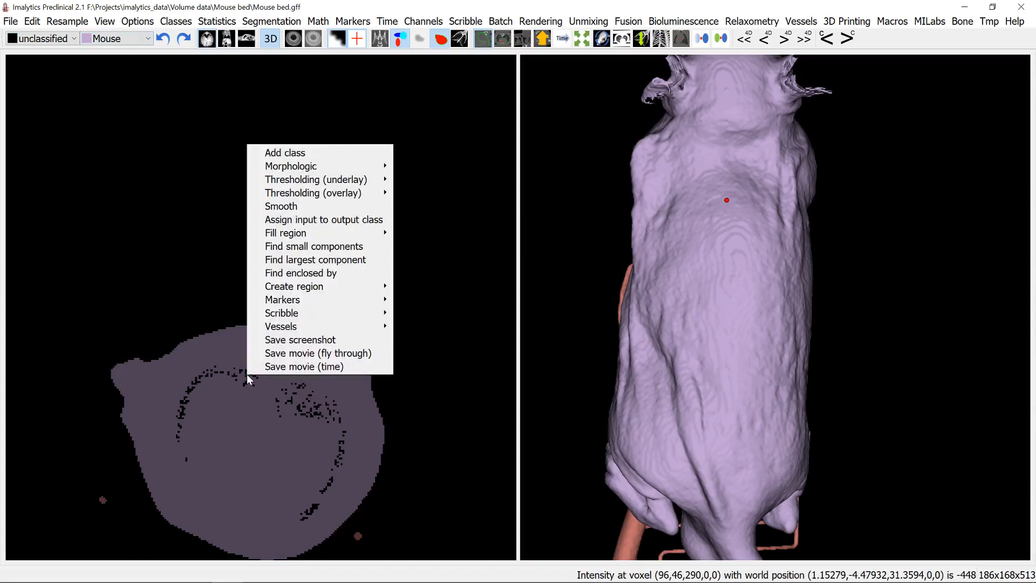
click(312, 274)
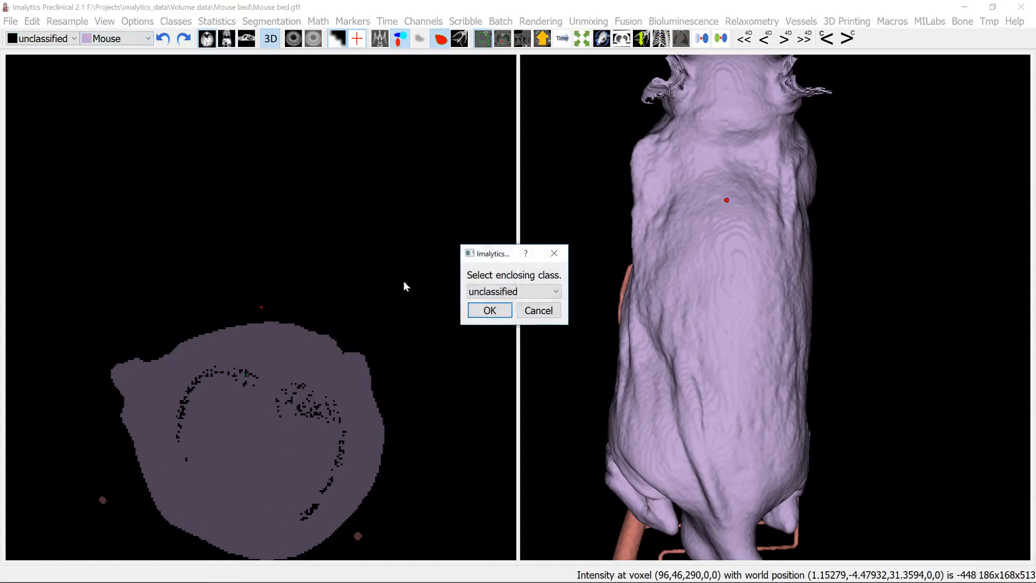
click(502, 293)
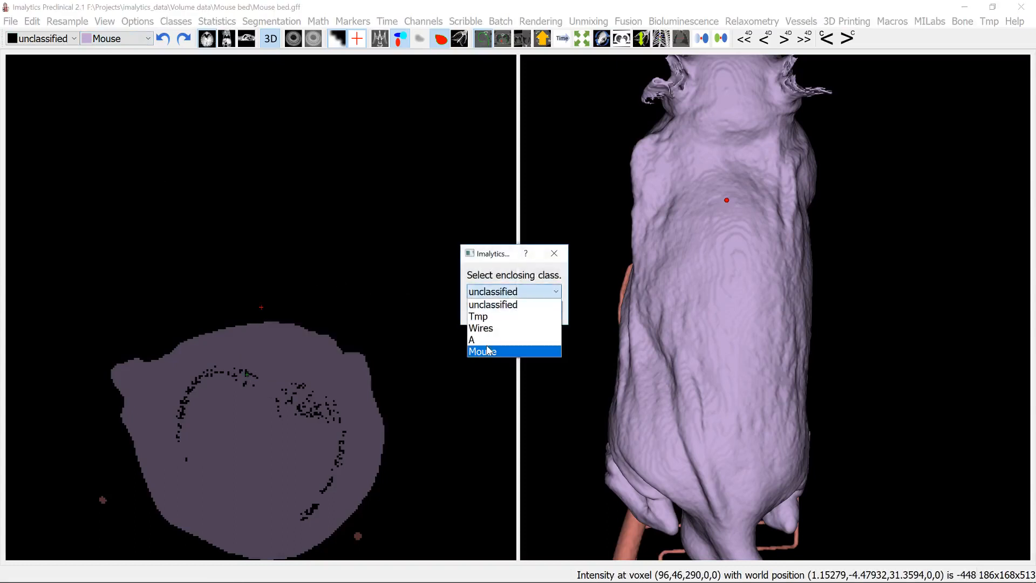
click(489, 354)
click(488, 310)
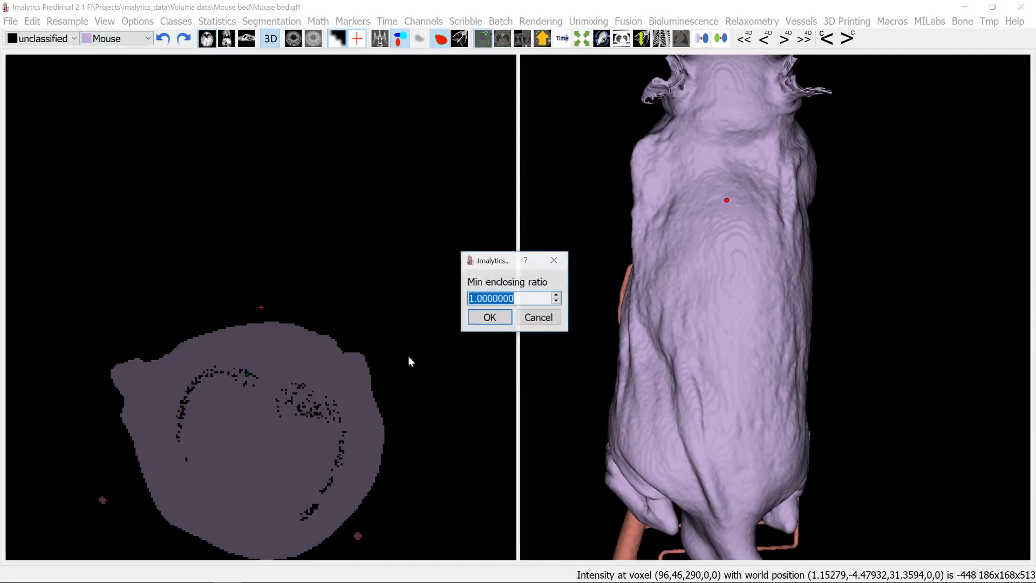
click(490, 319)
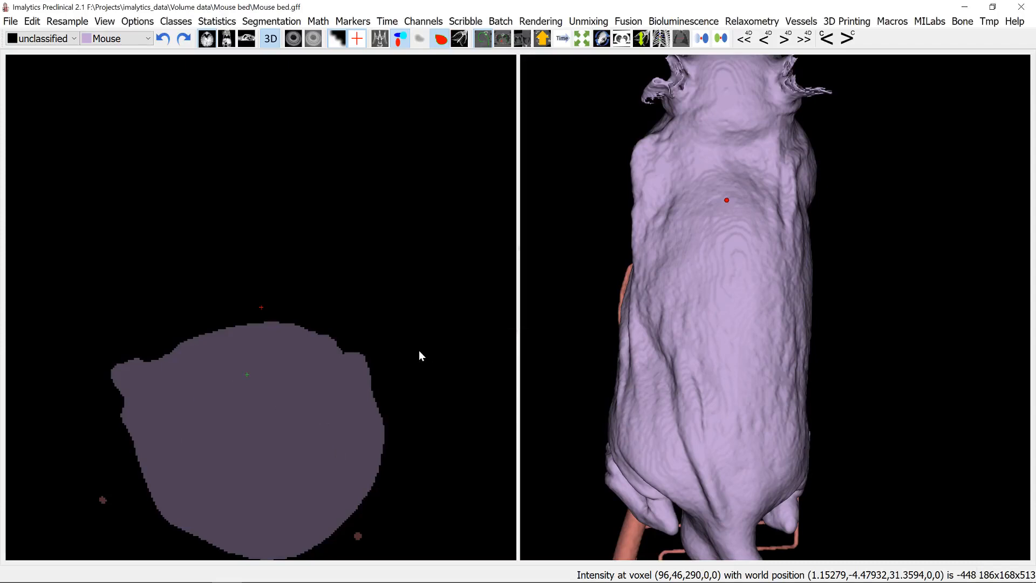
drag(710, 284, 820, 279)
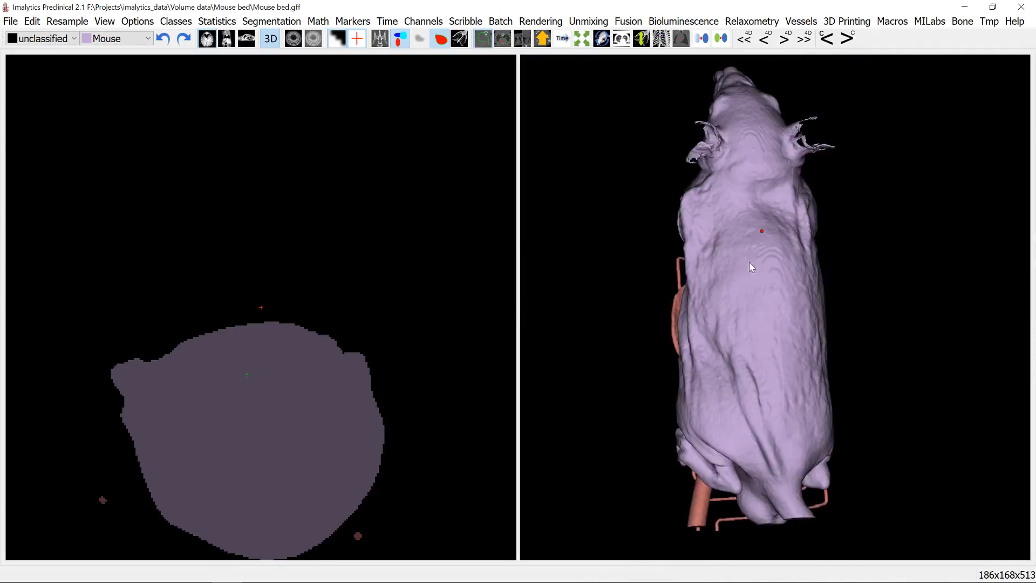